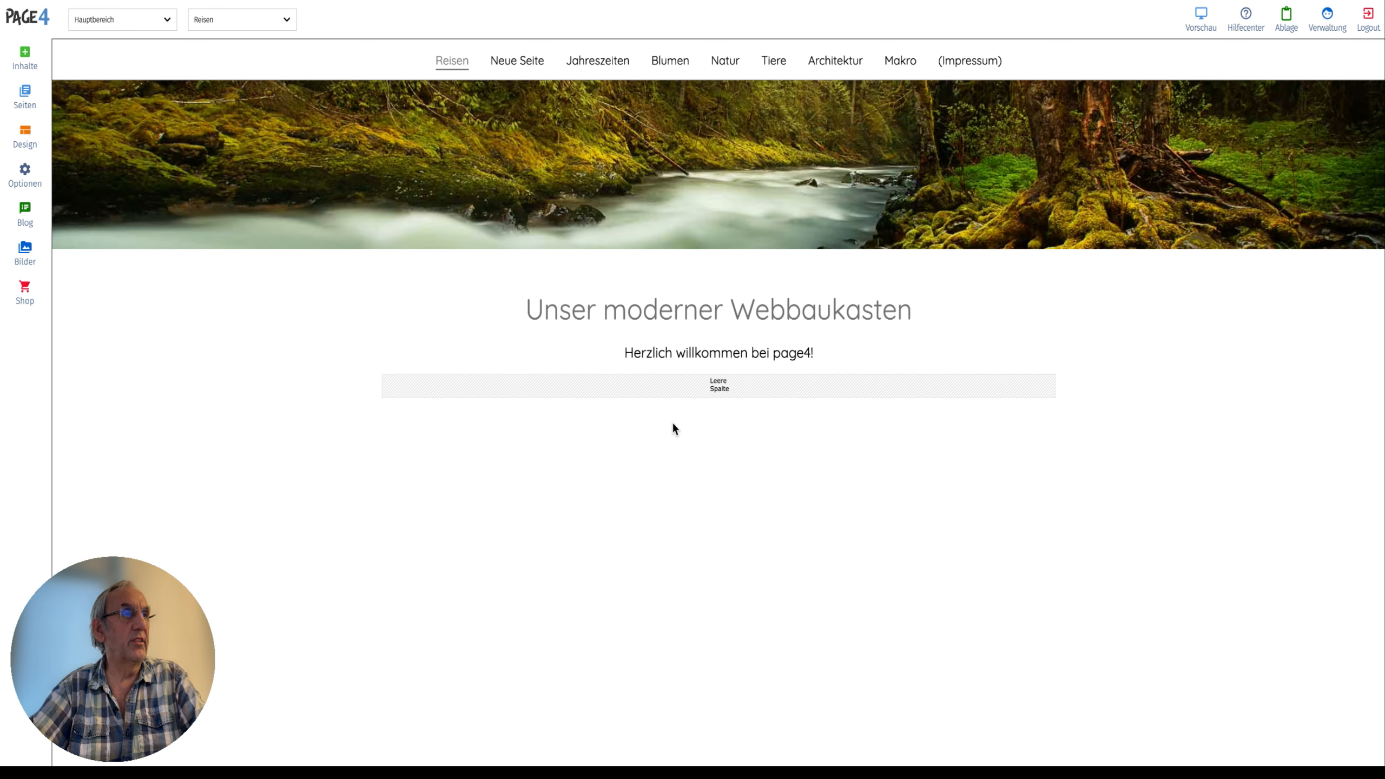
Insert an empty three-column row between the "Herzlich willkommen bei page4!" text and the empty column below it.
mouse_move(733, 387)
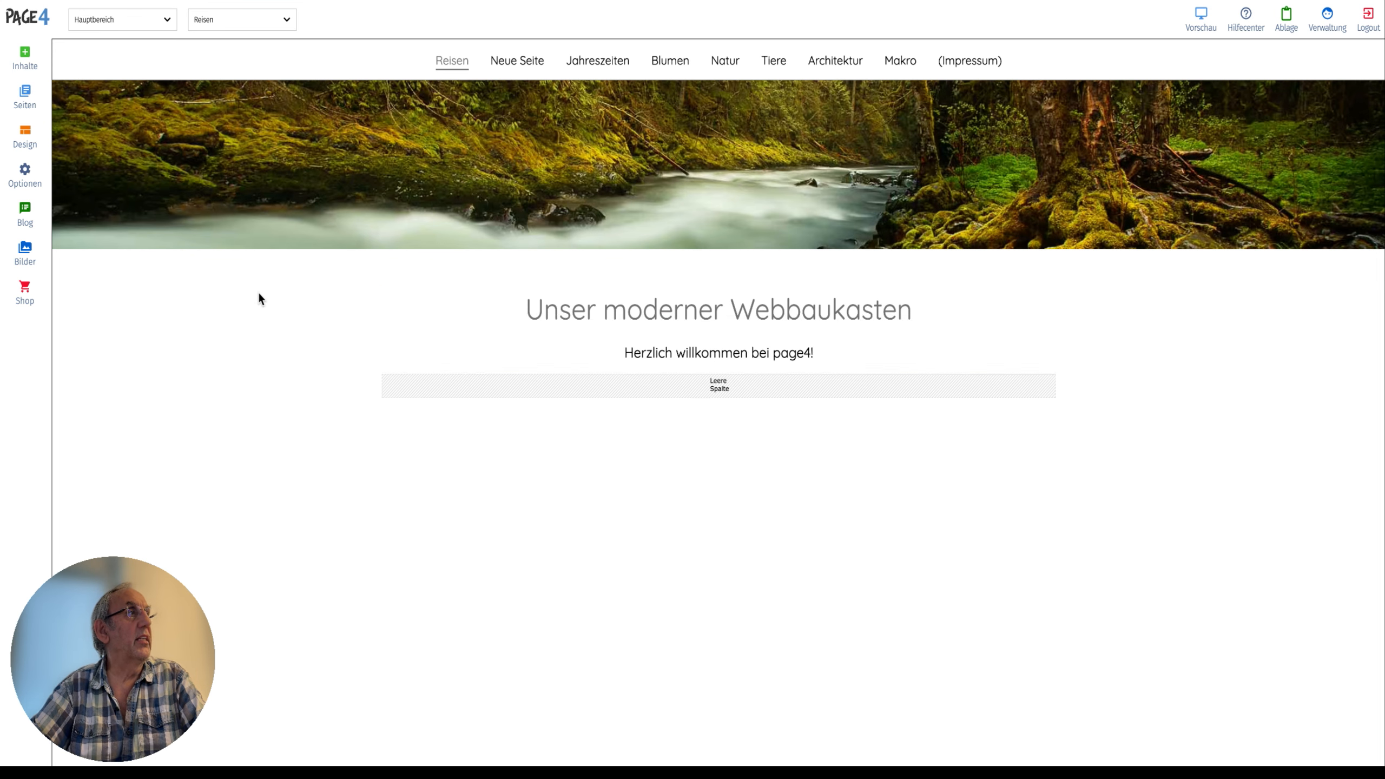
left_click(33, 63)
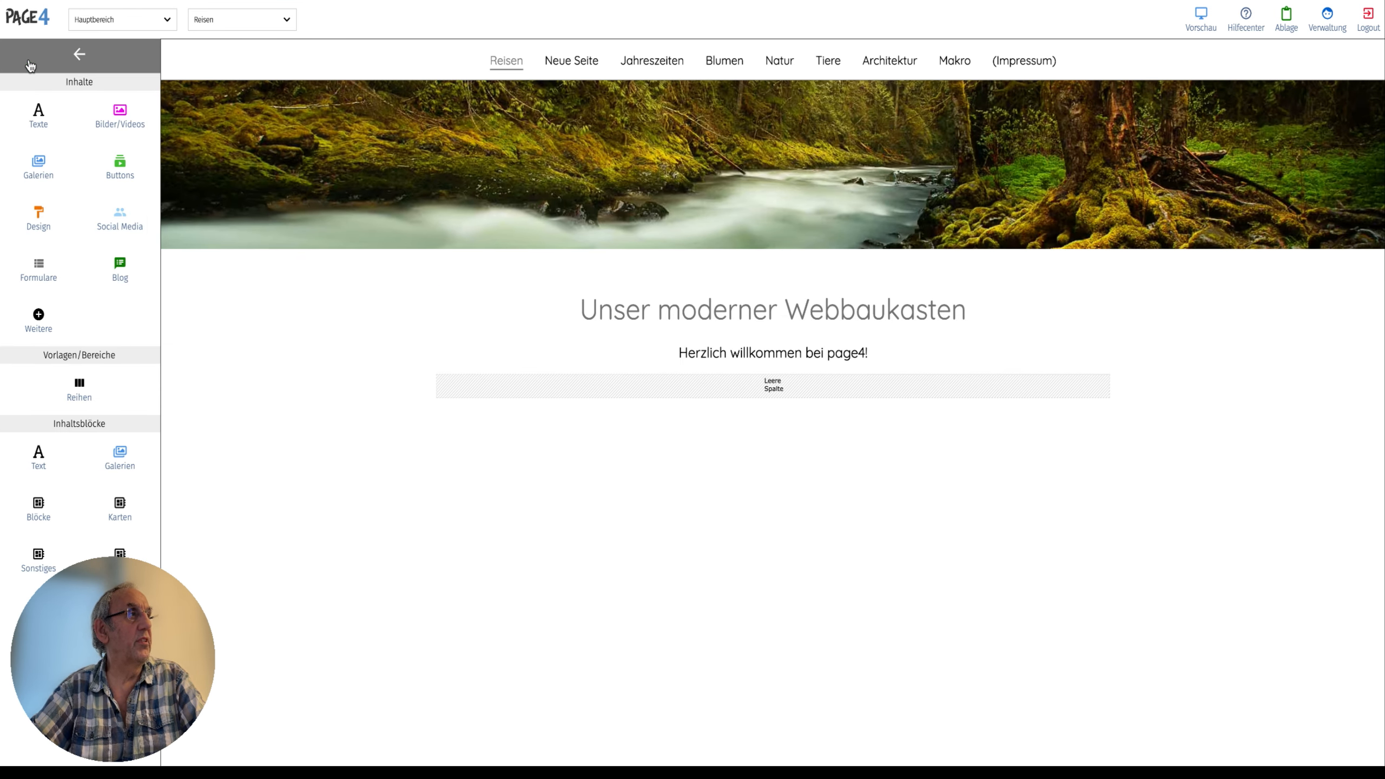
left_click(80, 385)
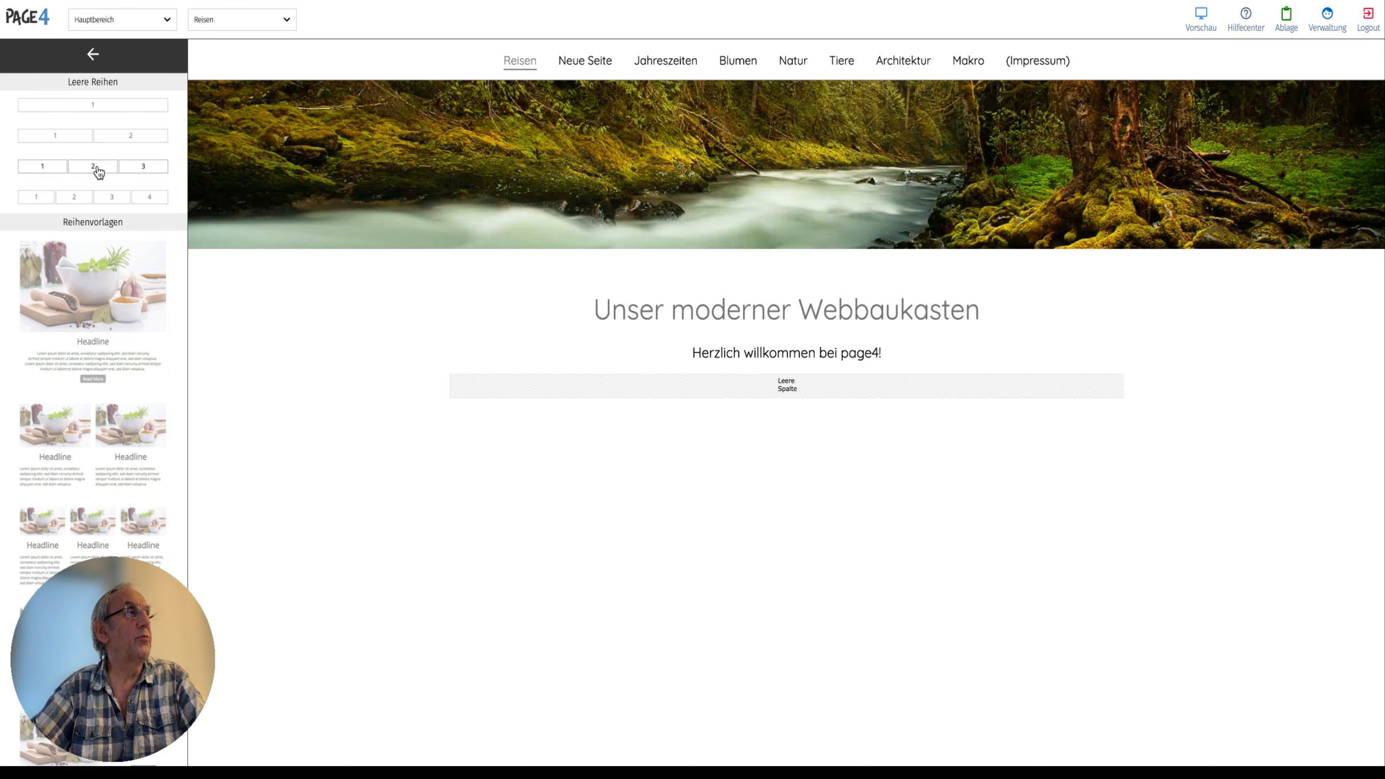
left_click_drag(98, 172, 702, 283)
left_click_drag(705, 447, 177, 376)
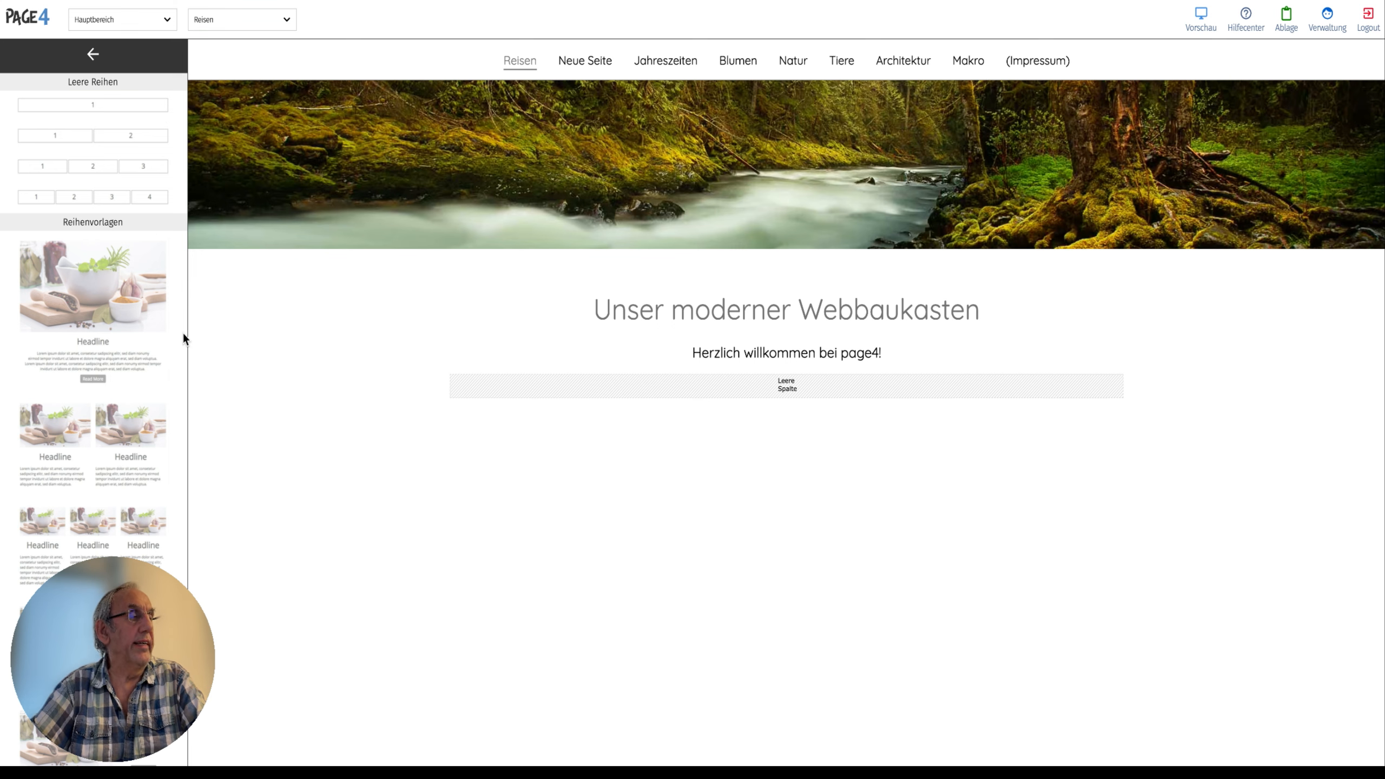
left_click_drag(100, 164, 717, 391)
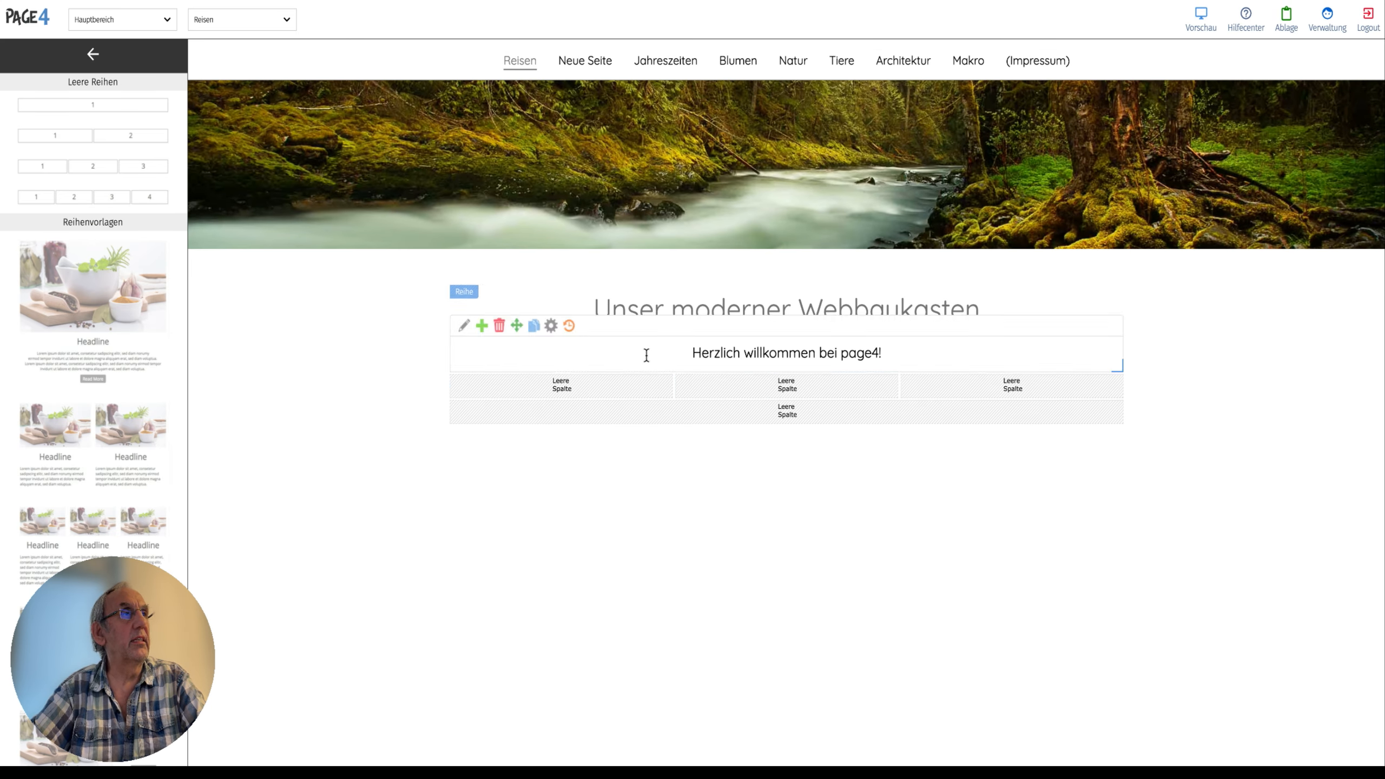
left_click(93, 55)
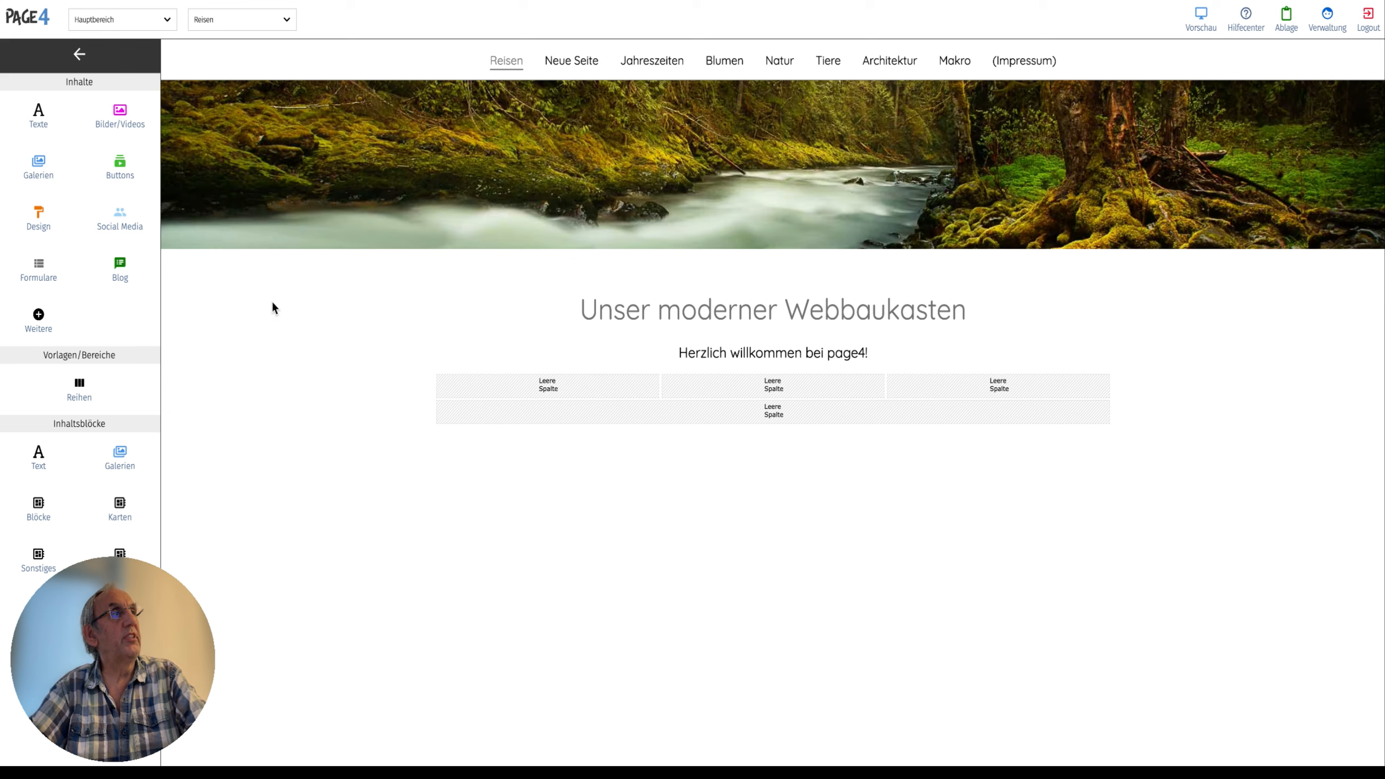
left_click(79, 55)
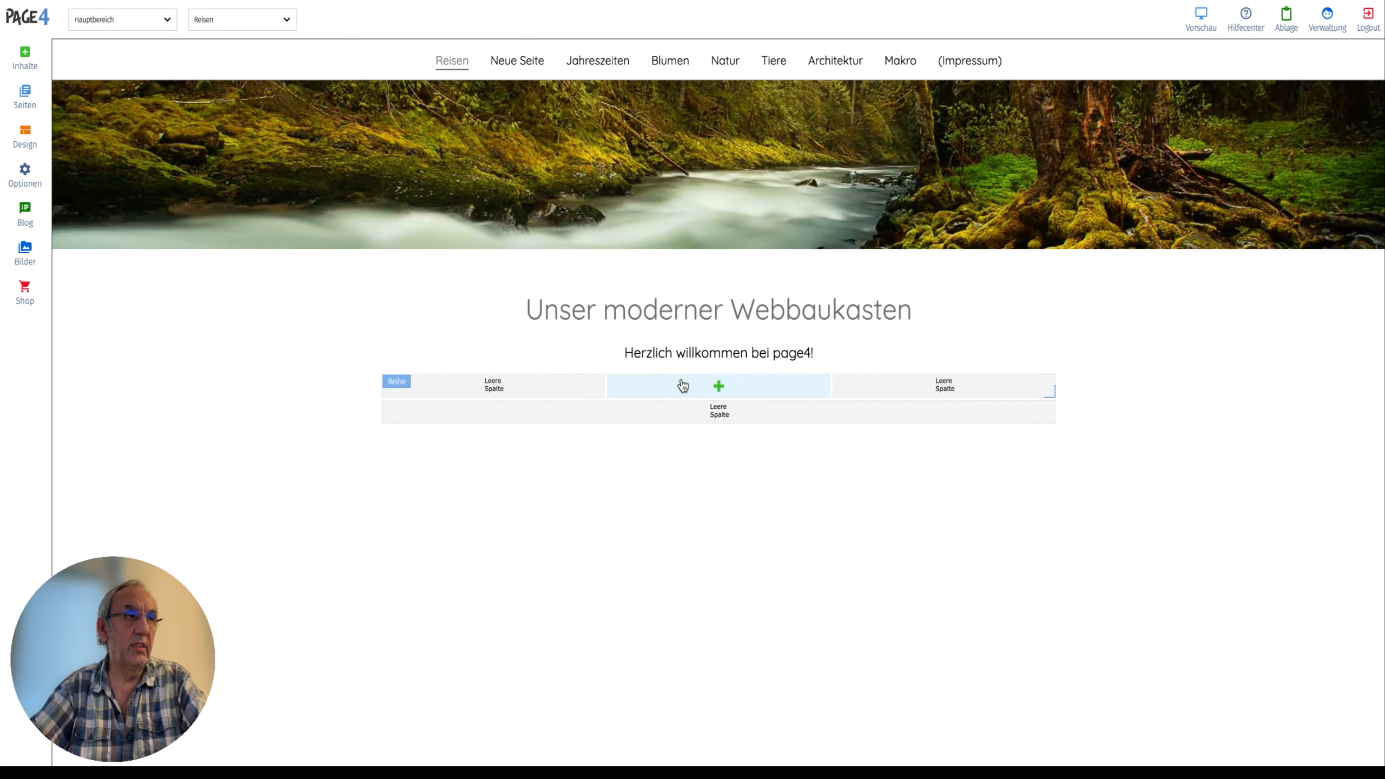
Move the row containing the "Unser moderner Webbaukasten" heading and welcome text below the empty three-column row.
mouse_move(685, 301)
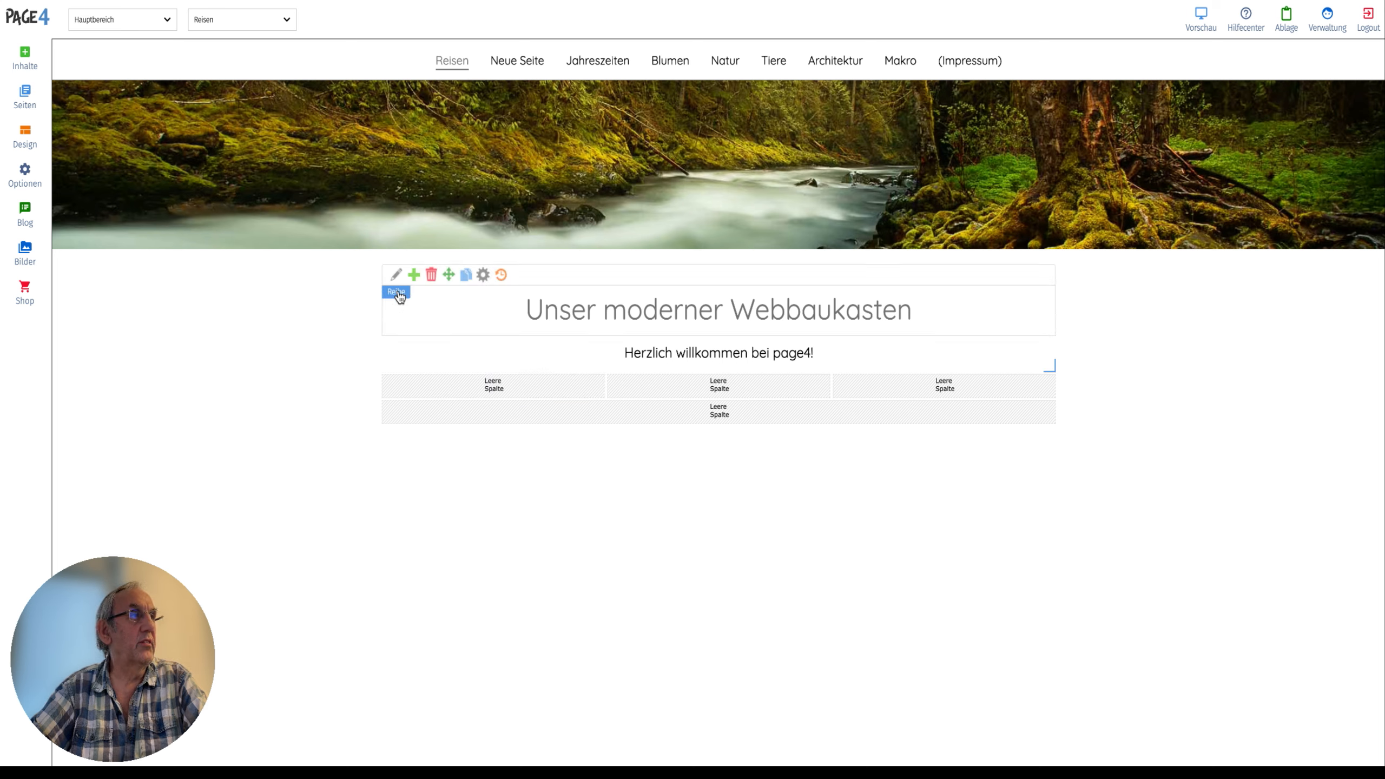
left_click(398, 294)
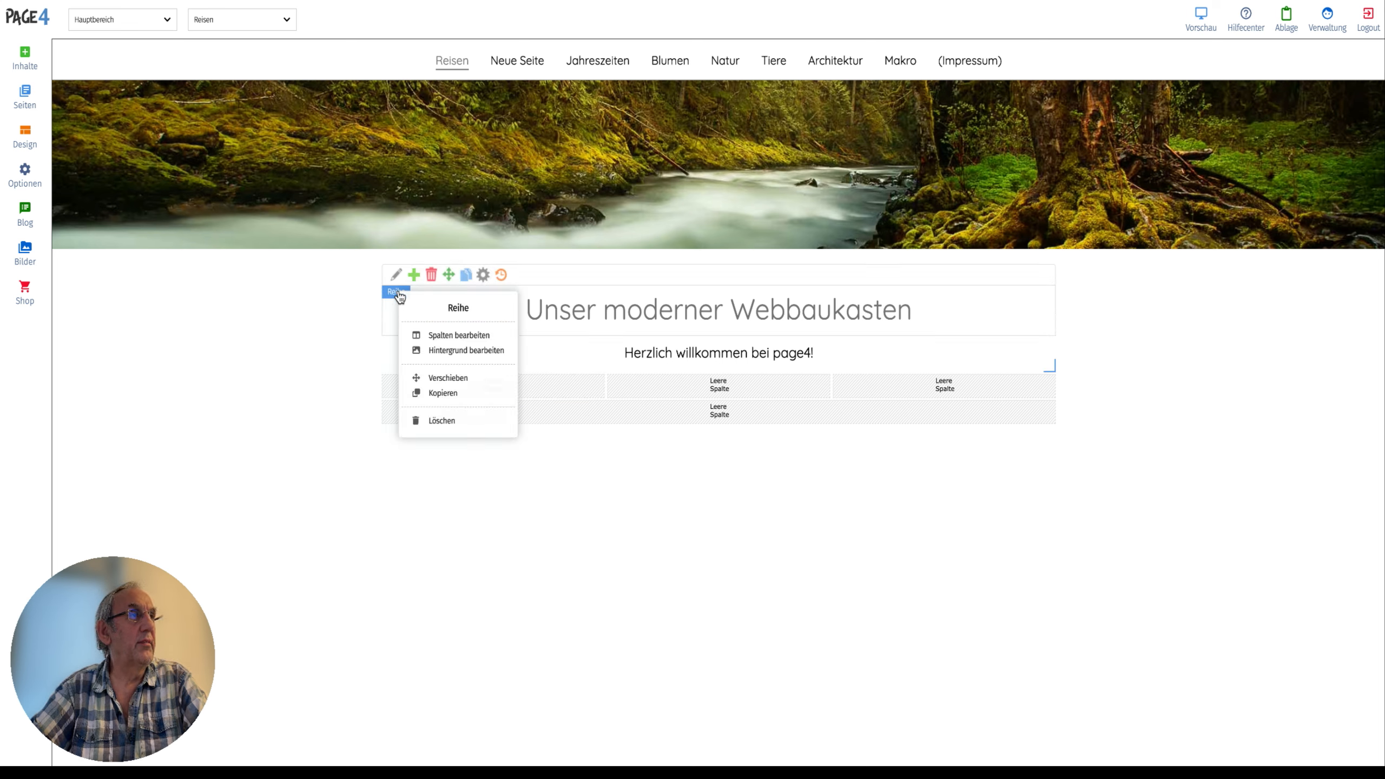
left_click(460, 382)
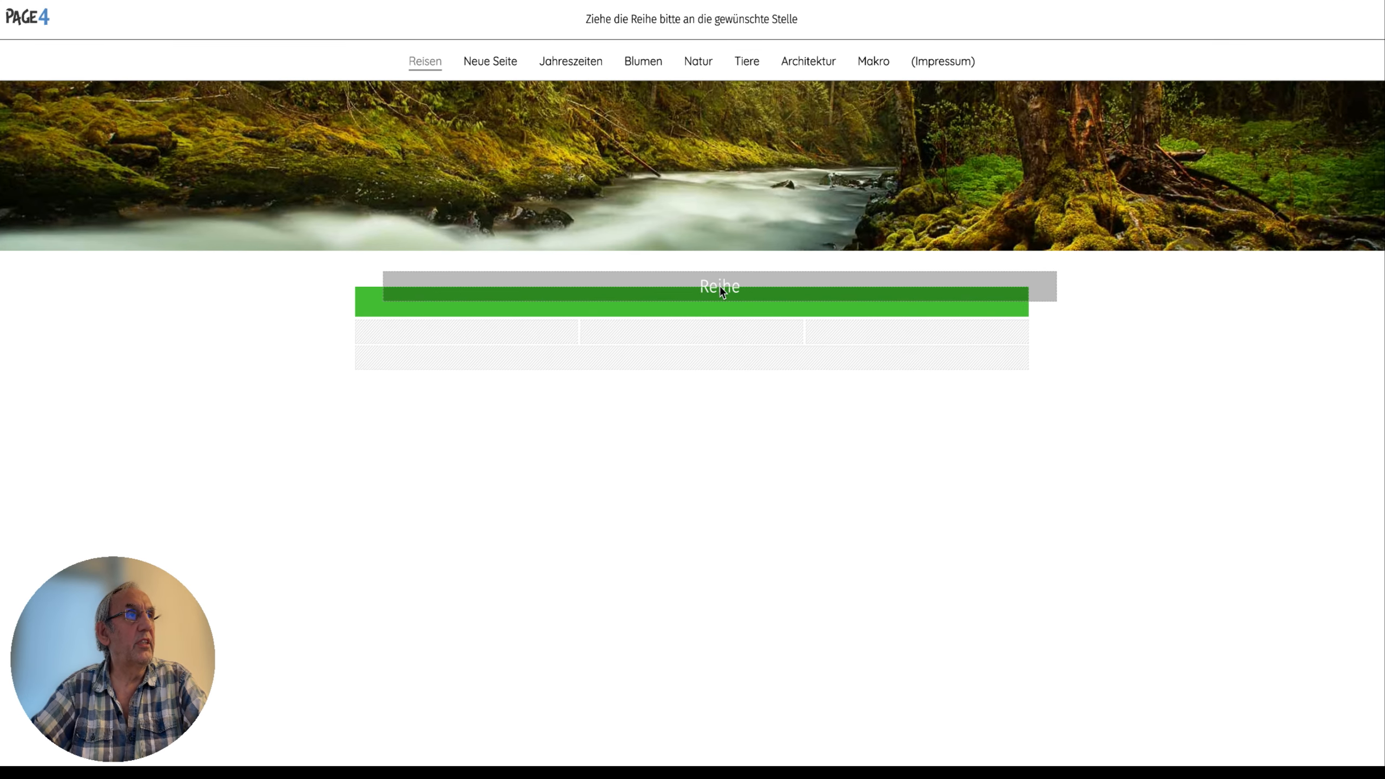
left_click(710, 321)
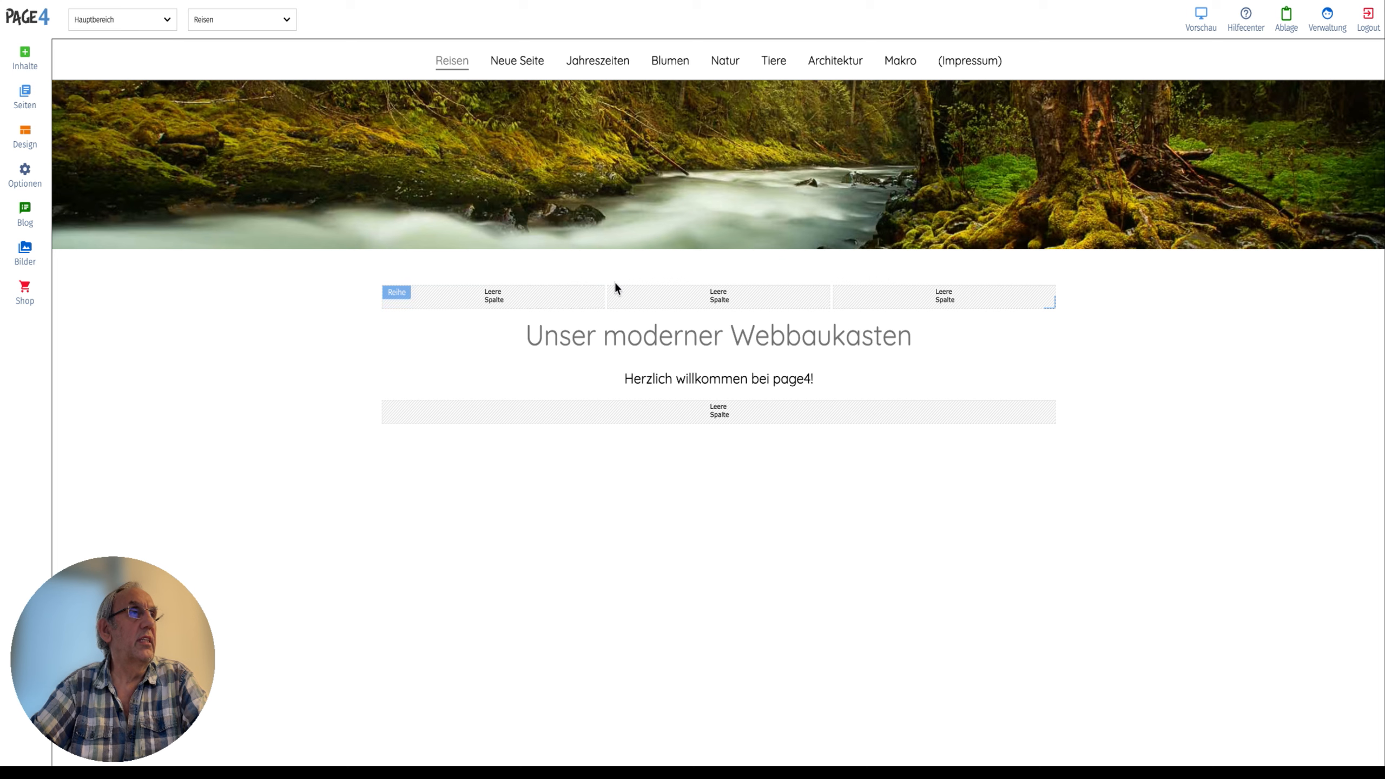
Open the column editor for the empty three-column row and select its columns in turn to see which is which.
left_click(397, 294)
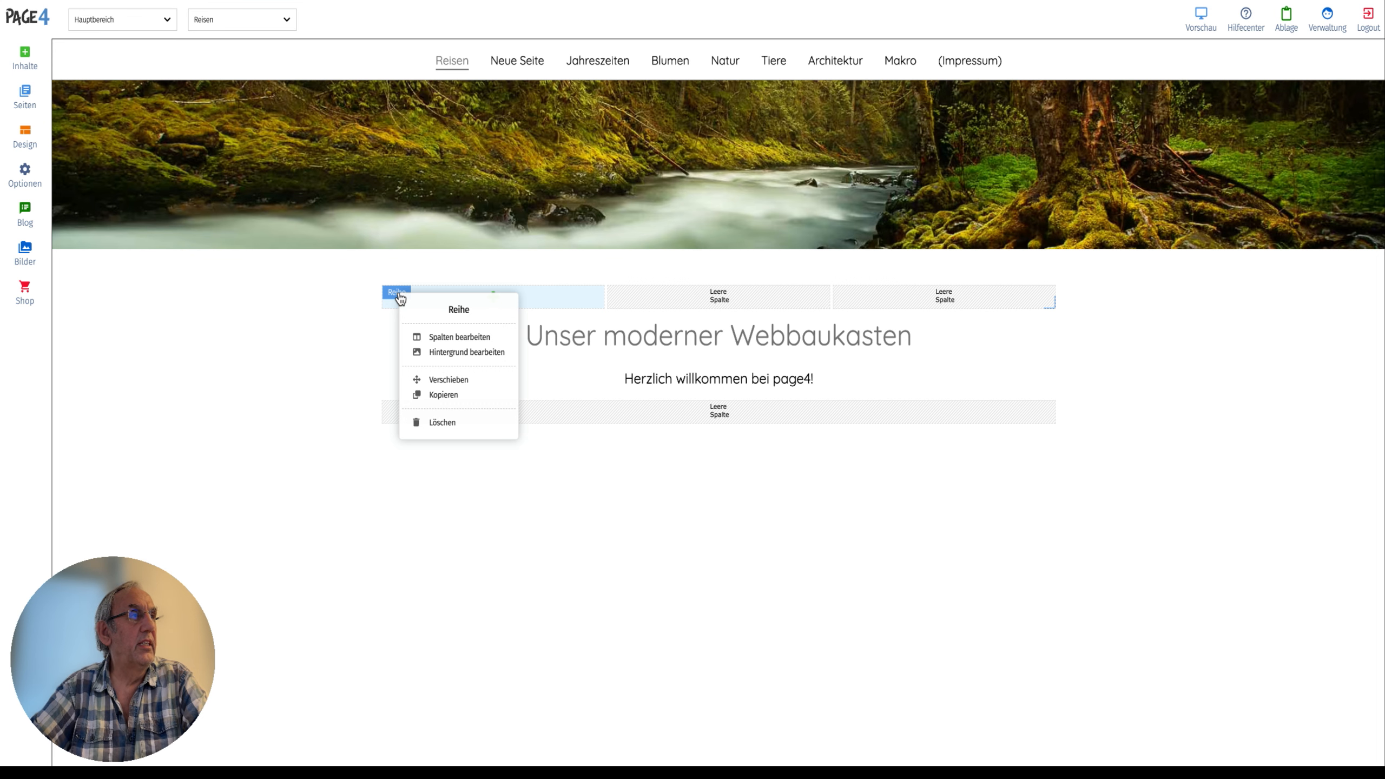
left_click(473, 344)
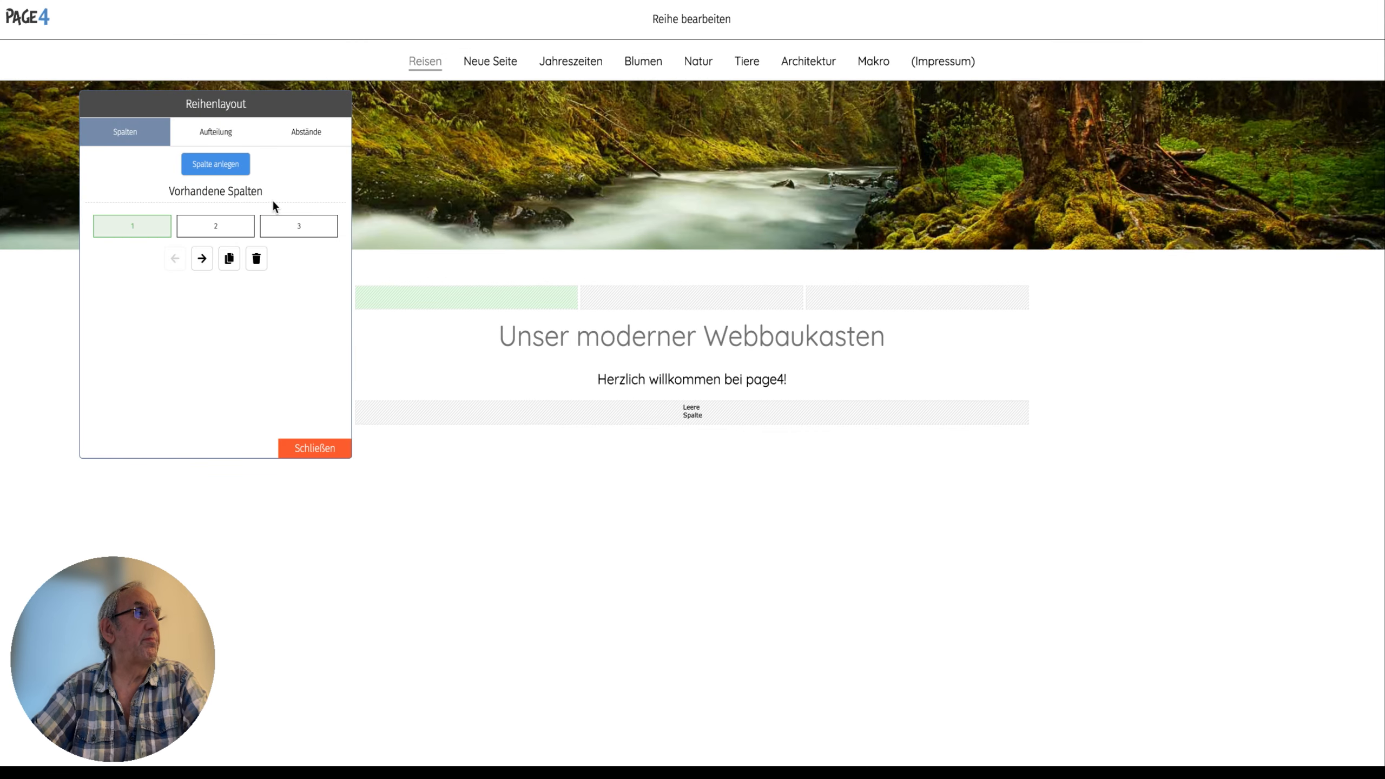
left_click_drag(260, 112, 753, 344)
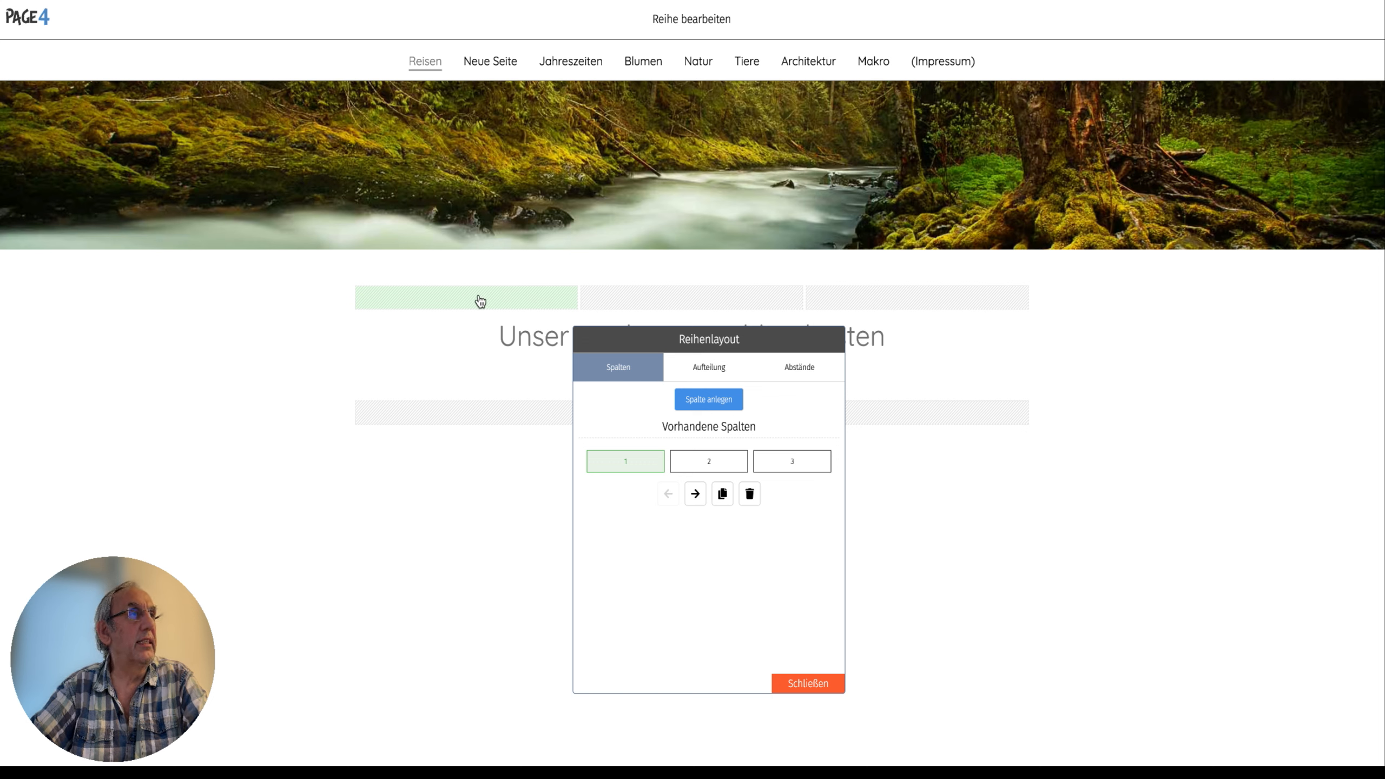
left_click(718, 464)
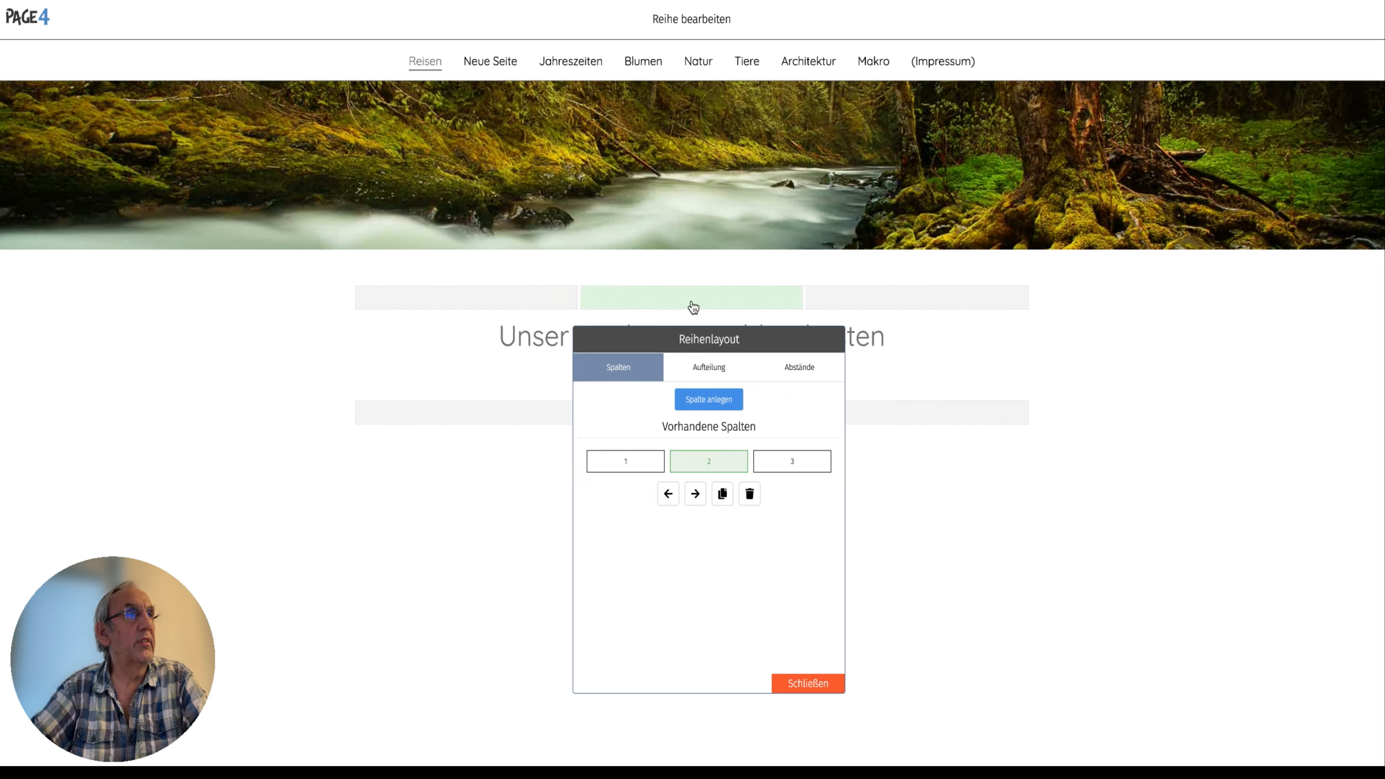
left_click(797, 474)
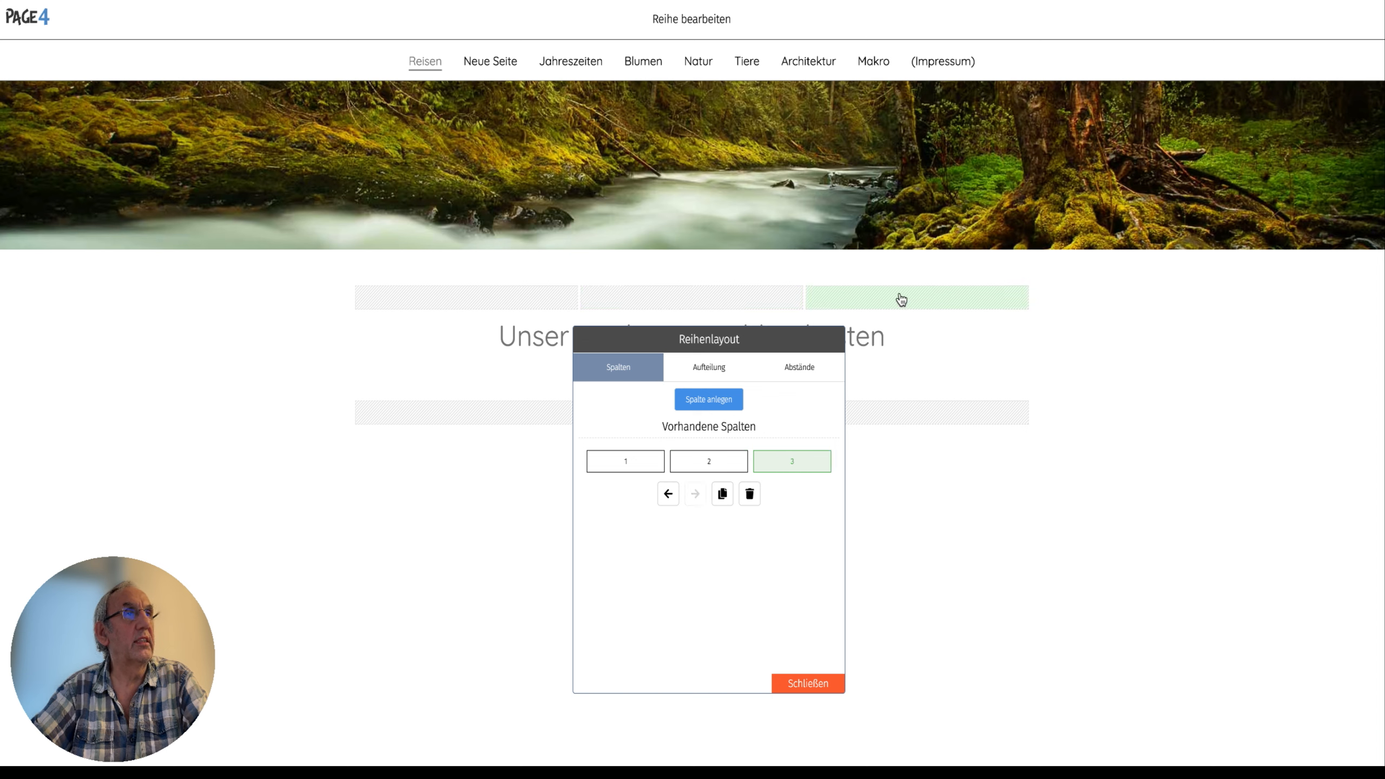
left_click(720, 468)
left_click(625, 468)
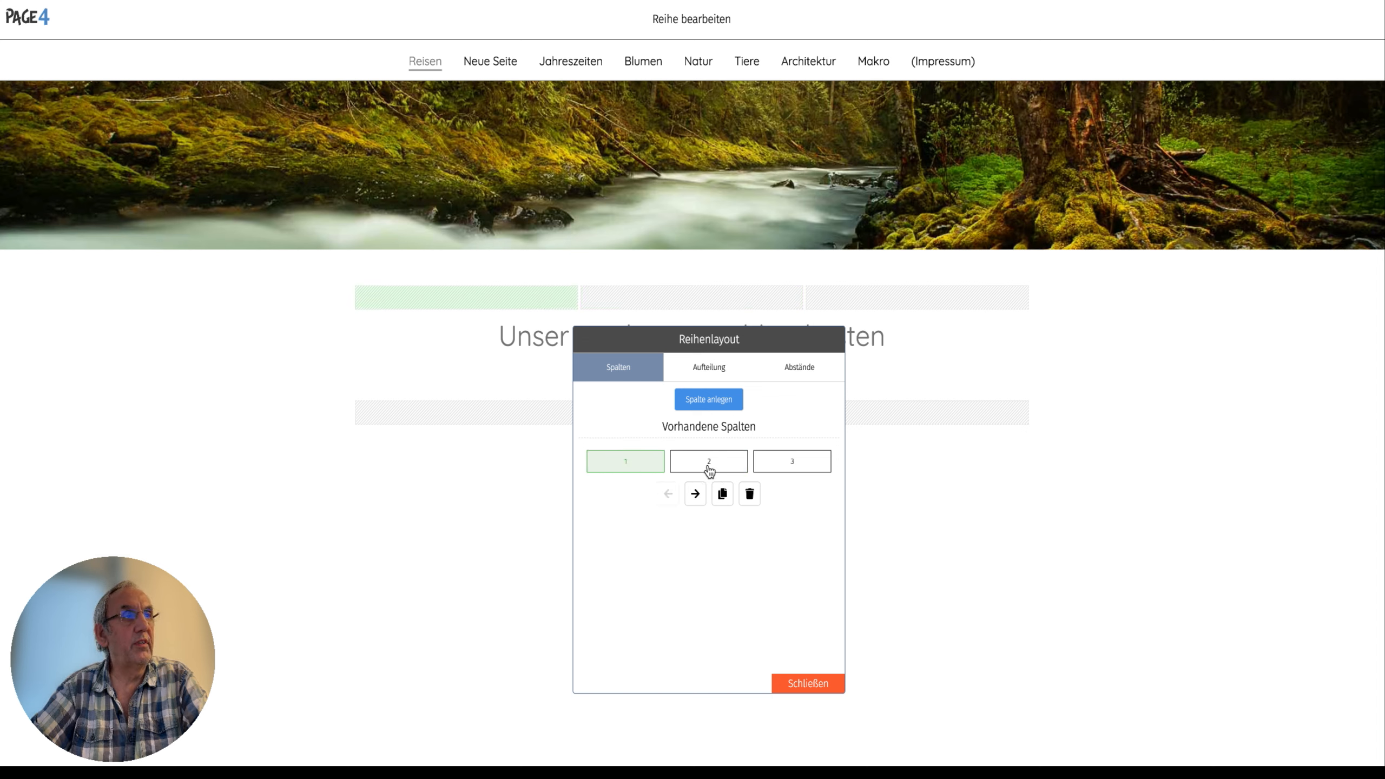
left_click(714, 469)
Delete the third column of the row.
left_click(796, 463)
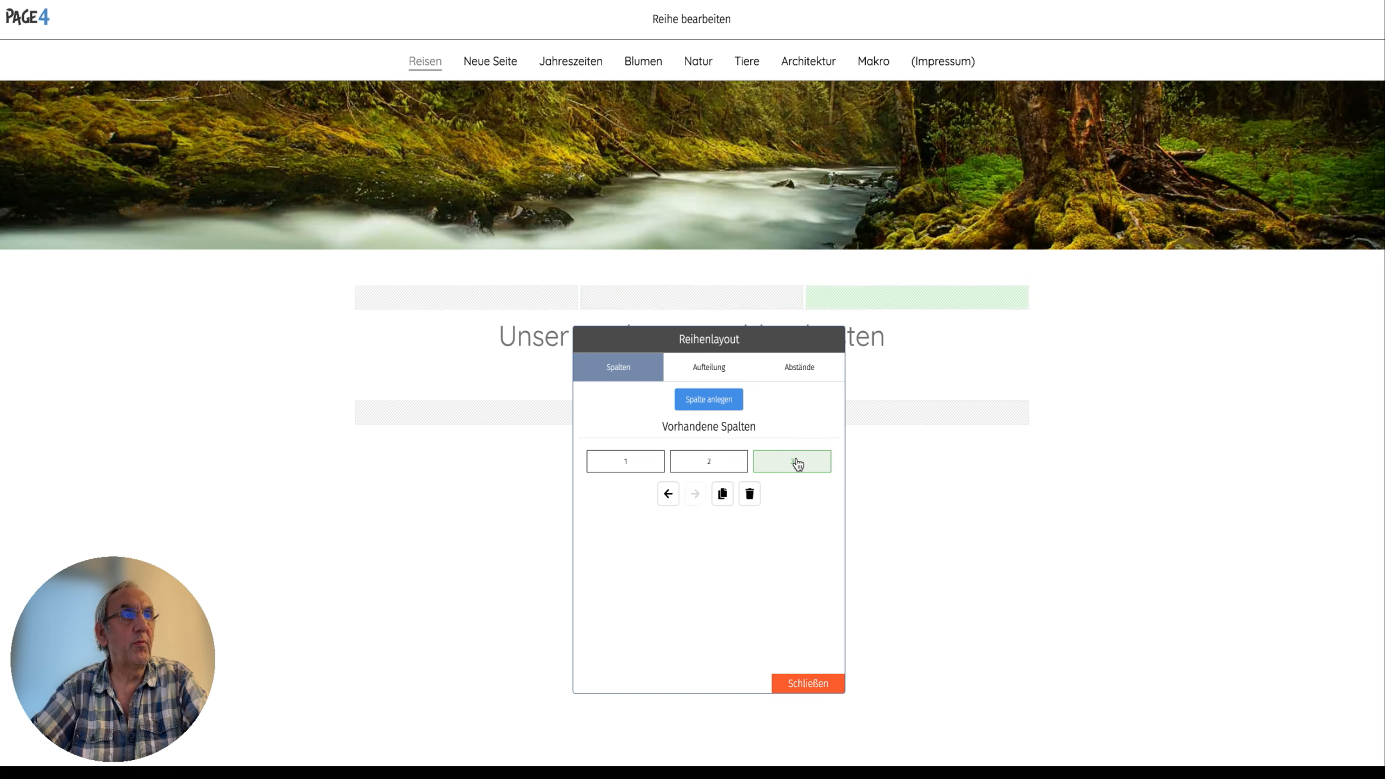
left_click(749, 494)
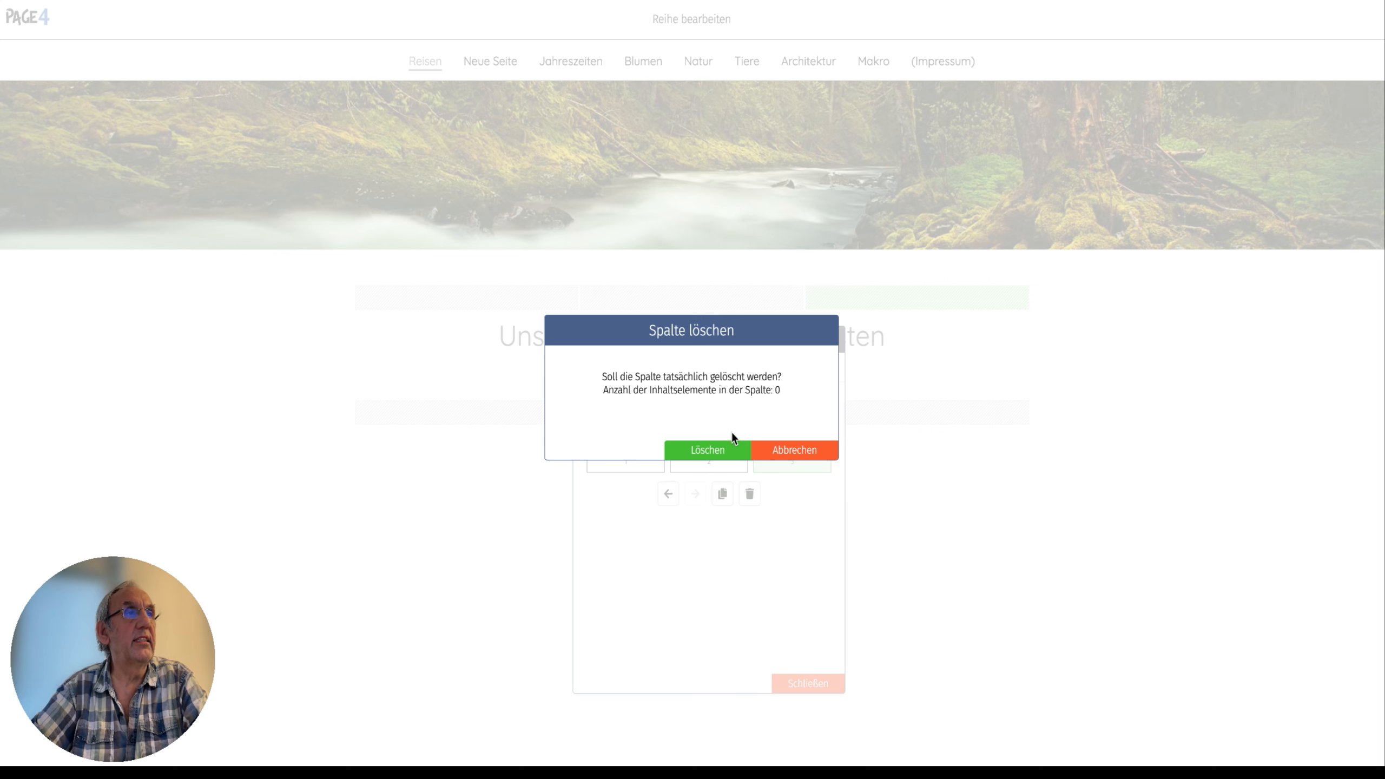
left_click(710, 451)
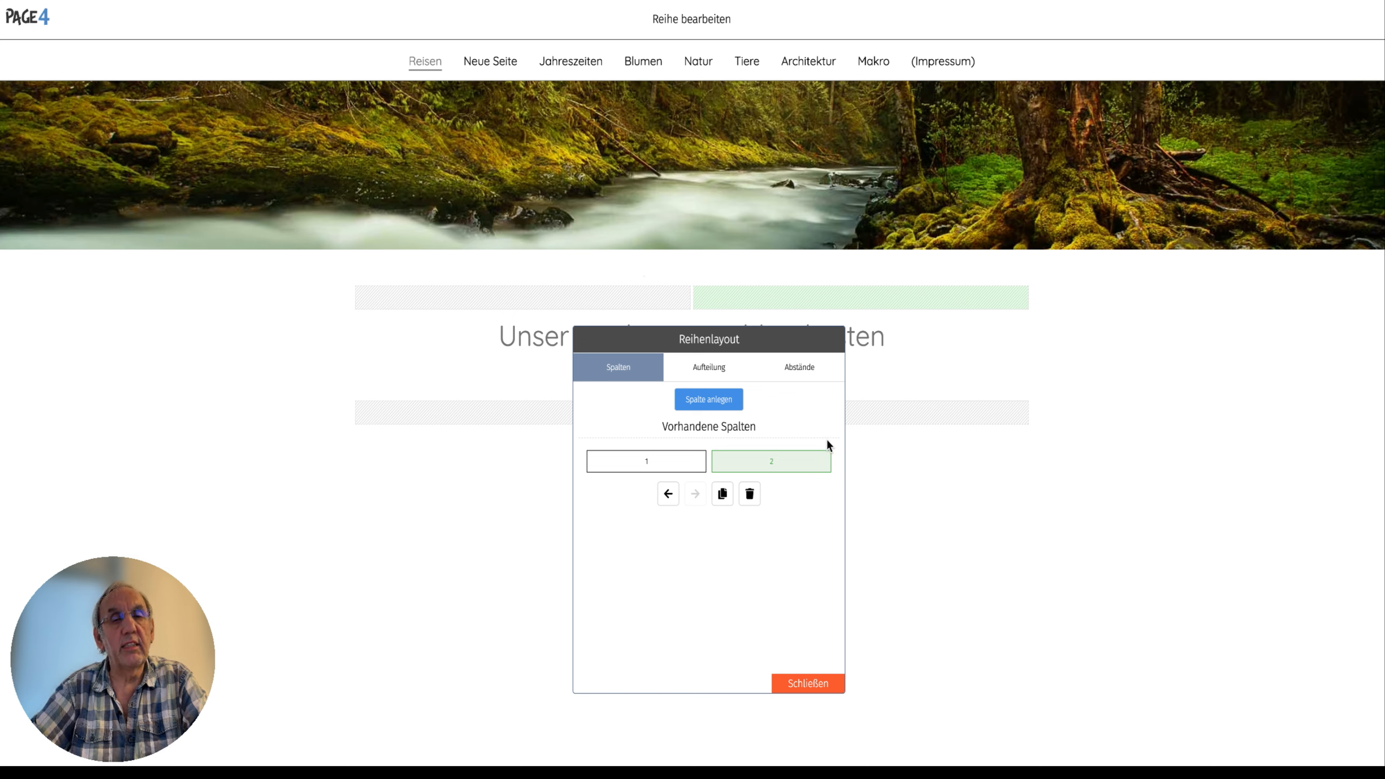
Add four new columns to the row so that it has six columns.
left_click(725, 406)
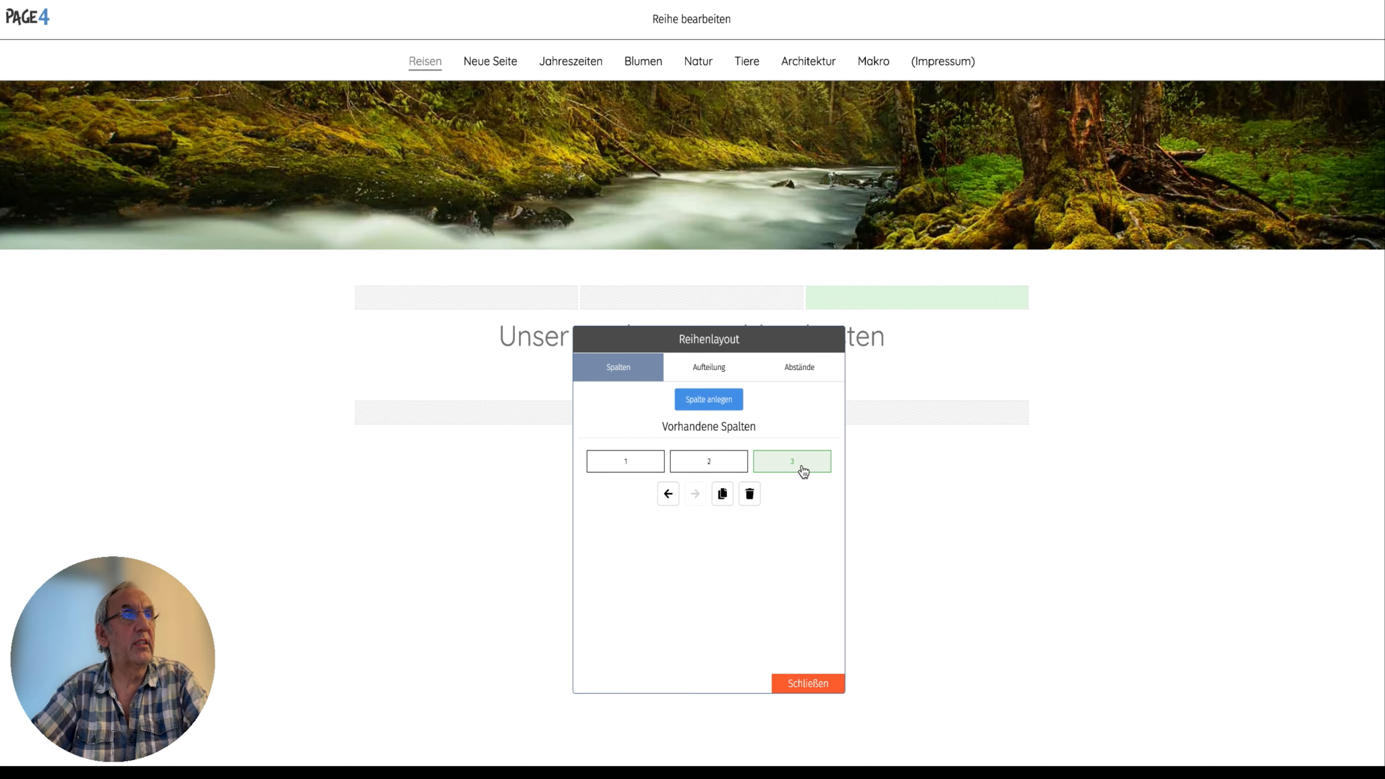
left_click(721, 406)
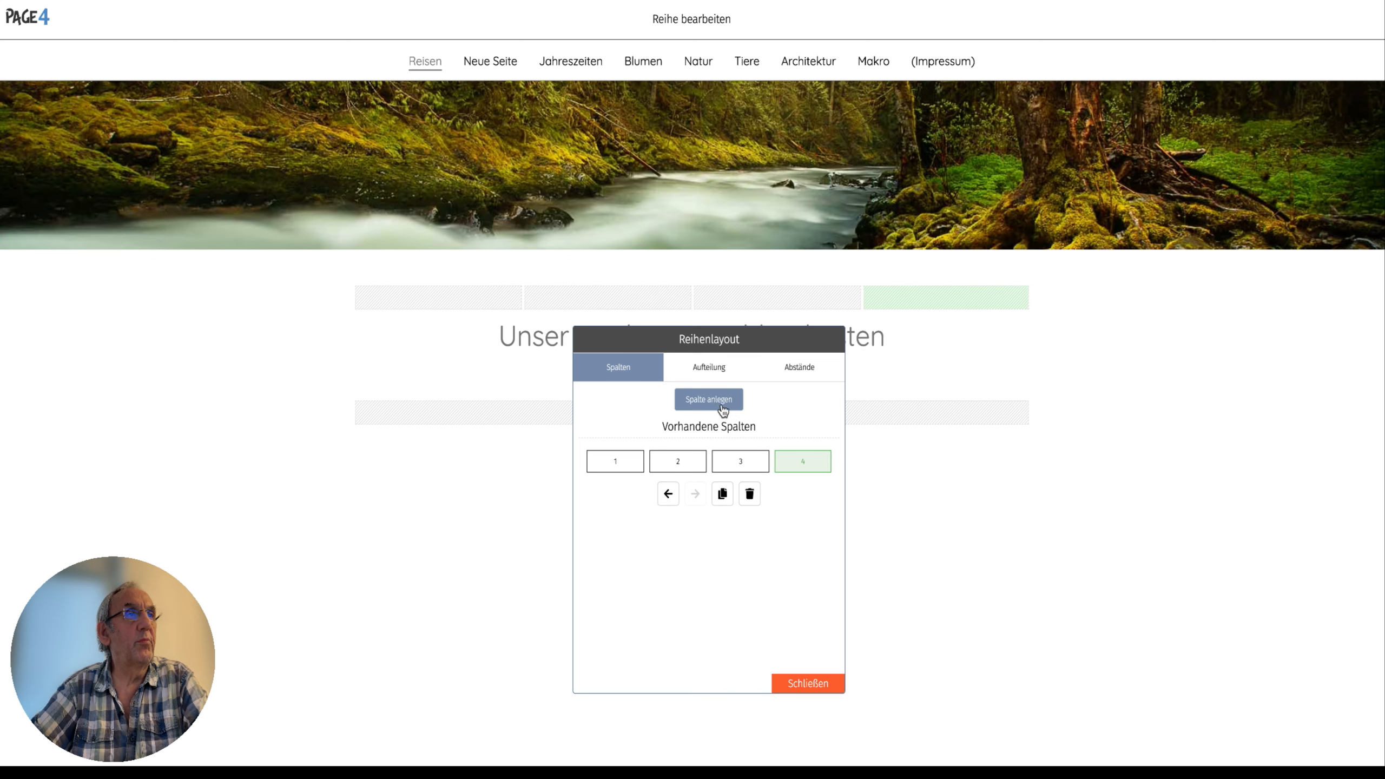
left_click(713, 397)
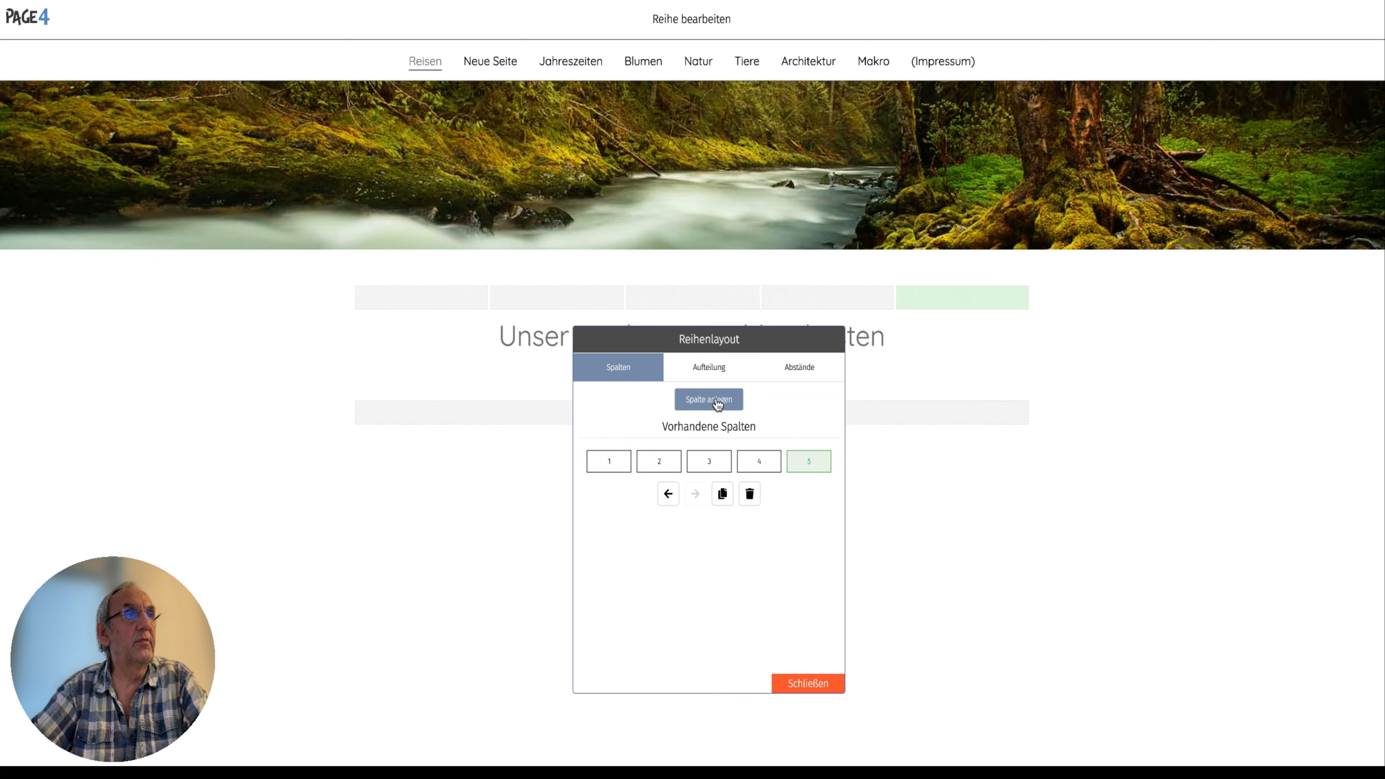
left_click(716, 398)
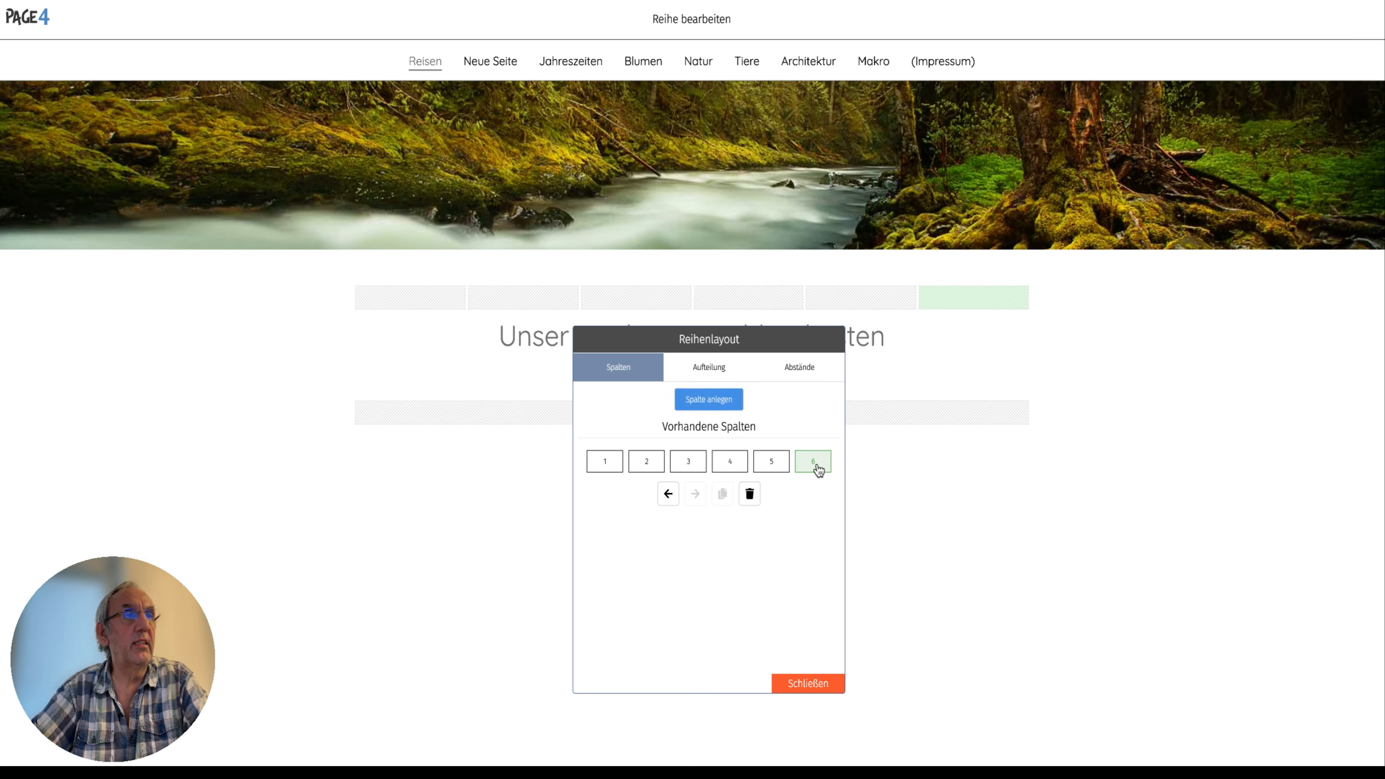
Delete the sixth and fifth columns so that the row has four columns.
left_click(750, 494)
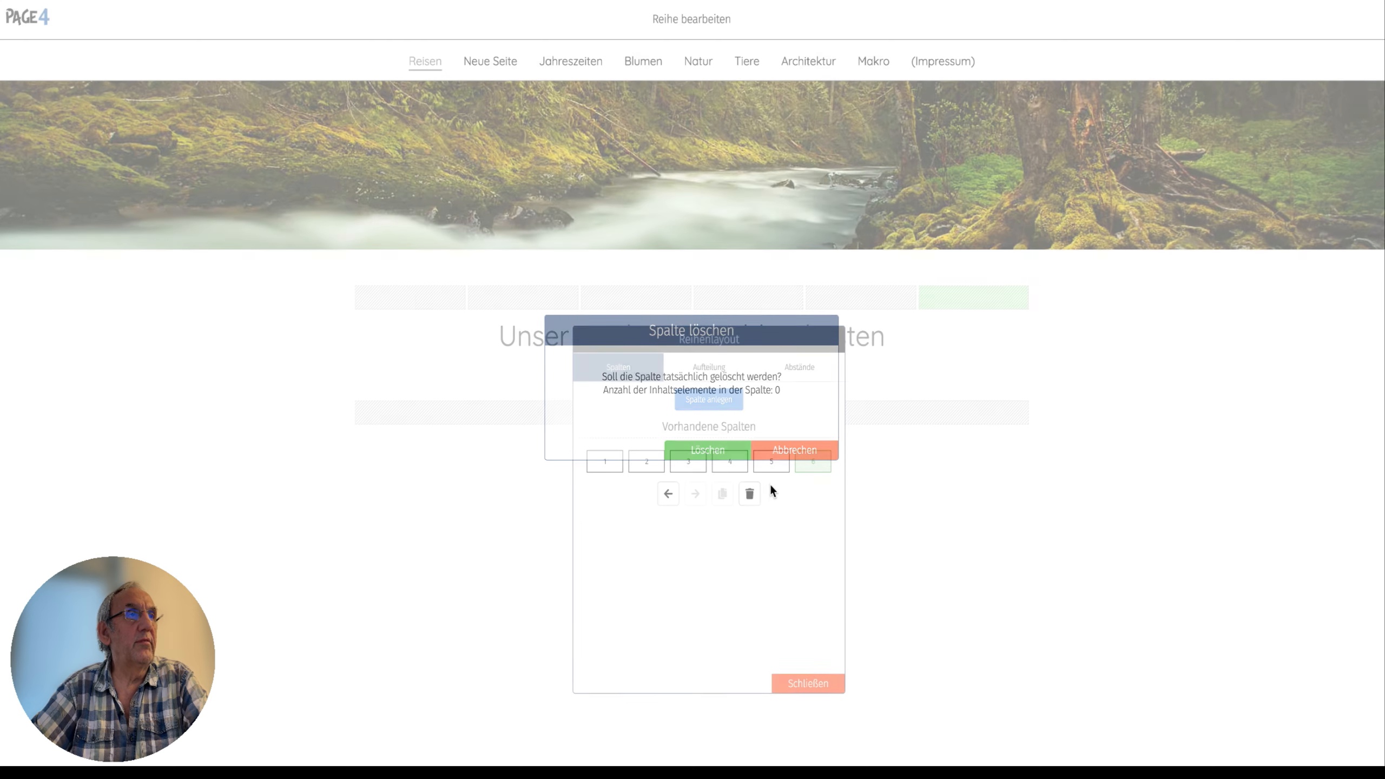
left_click(749, 451)
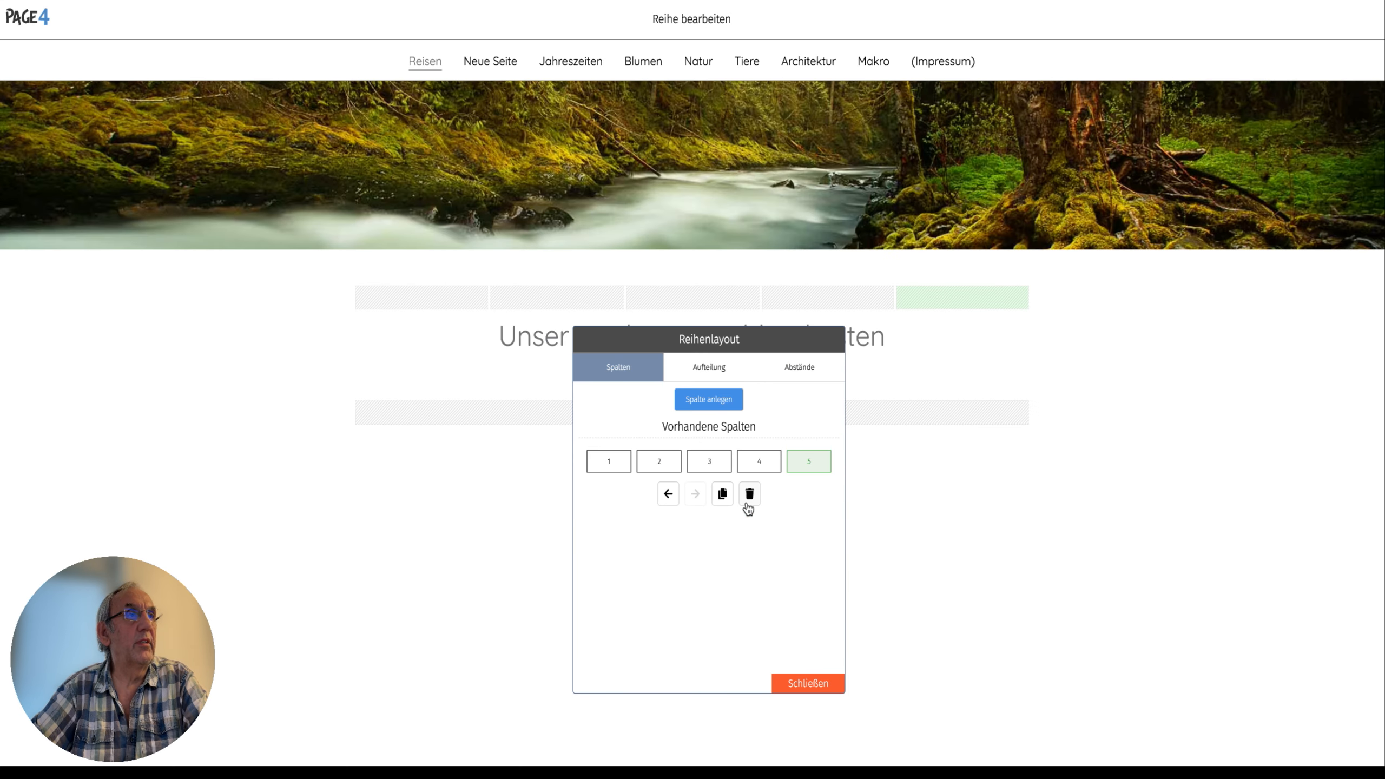
left_click(749, 494)
left_click(728, 448)
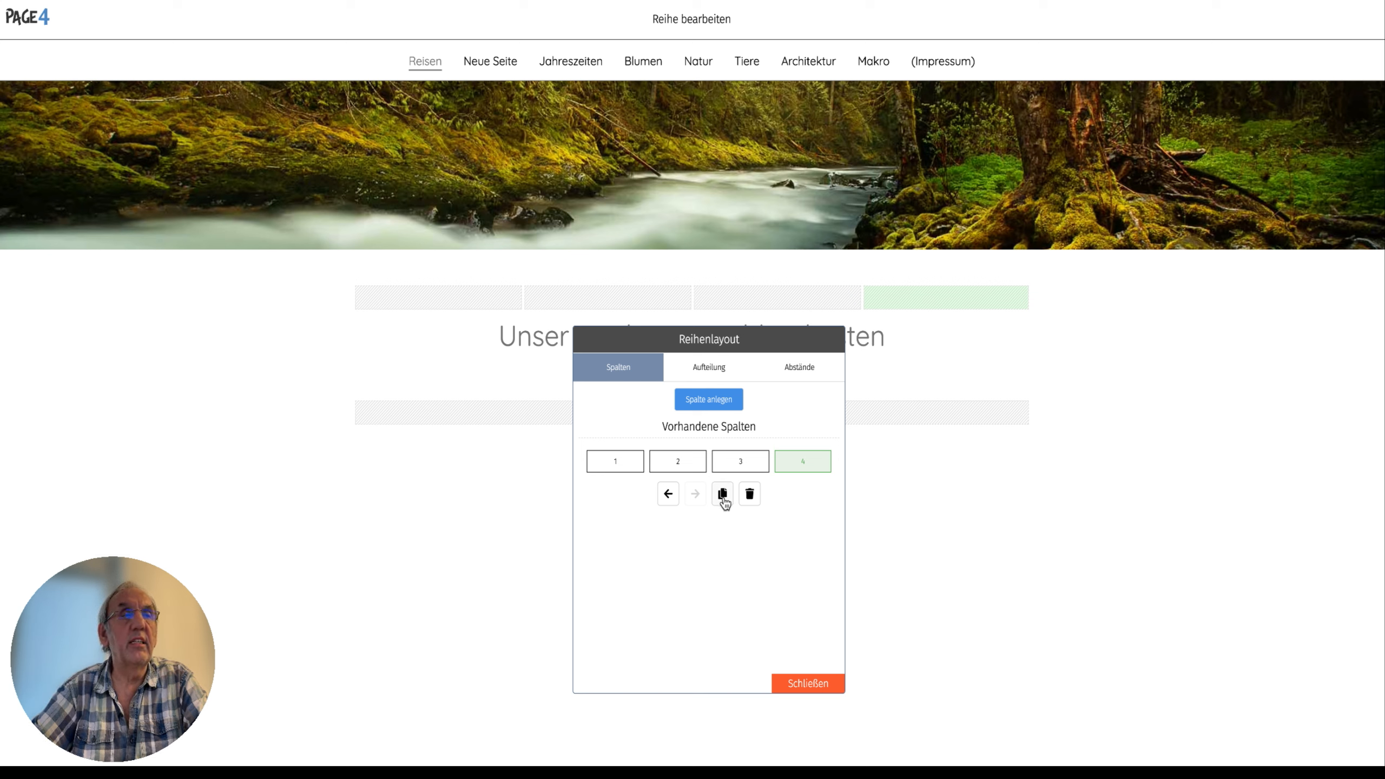
Try the column distributions 20-30-20-30 and 20-20-30-30 on the row, and finish with all columns equal.
left_click(706, 377)
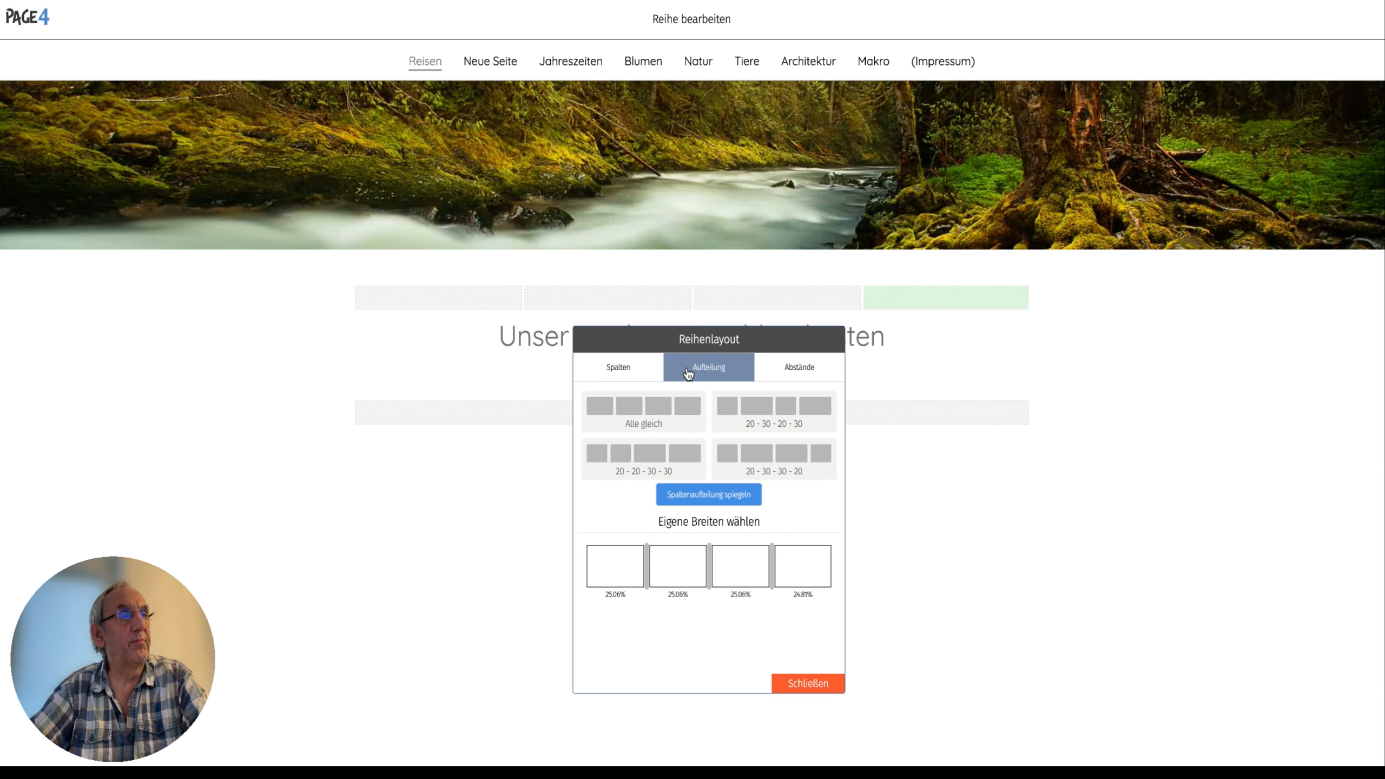
left_click(656, 406)
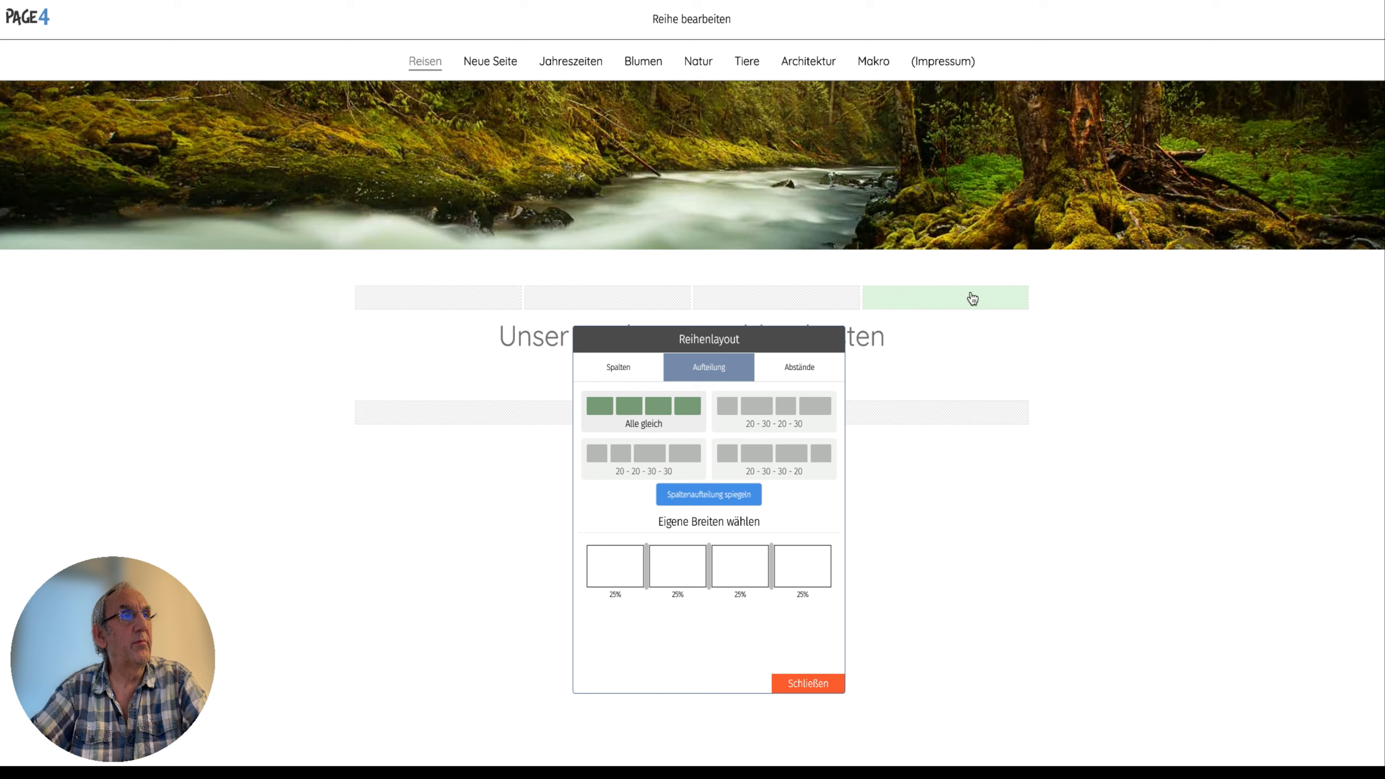
left_click(775, 410)
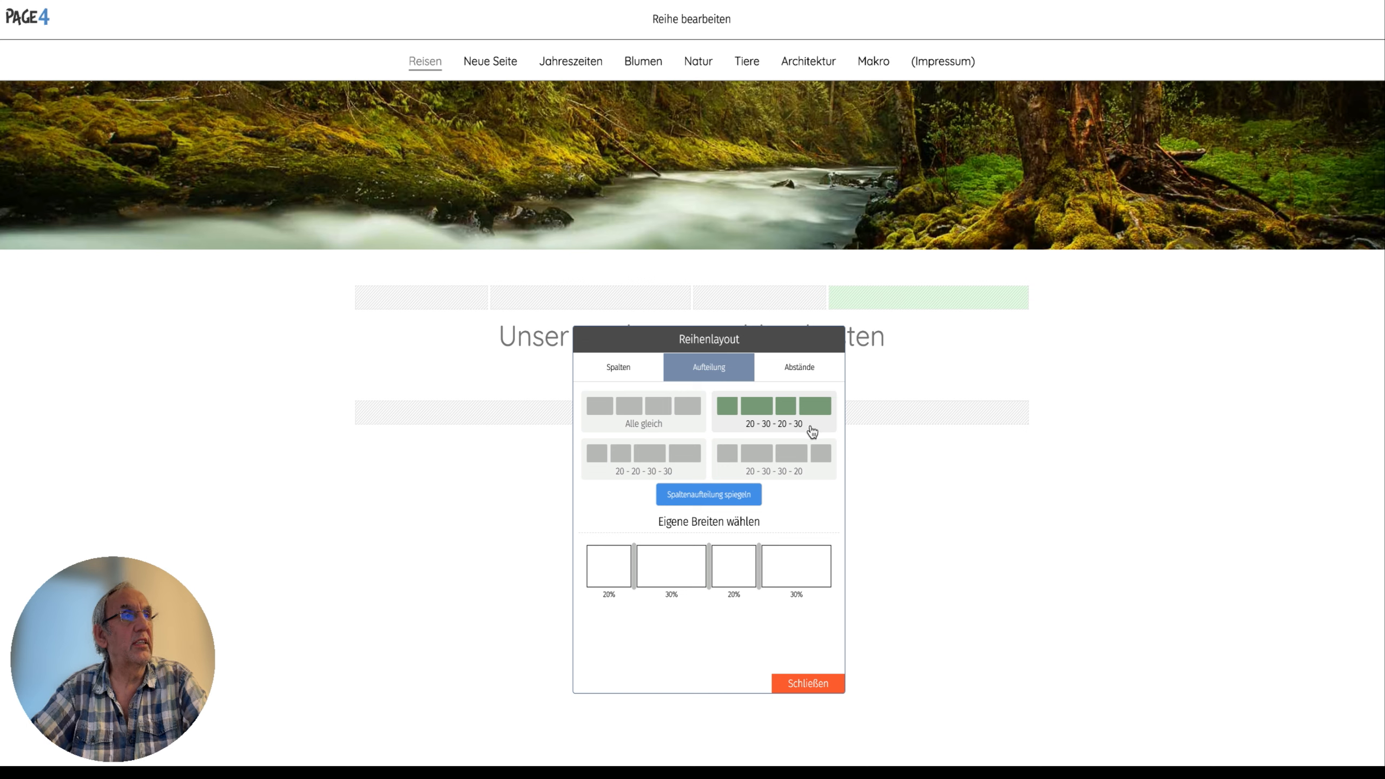
left_click(682, 470)
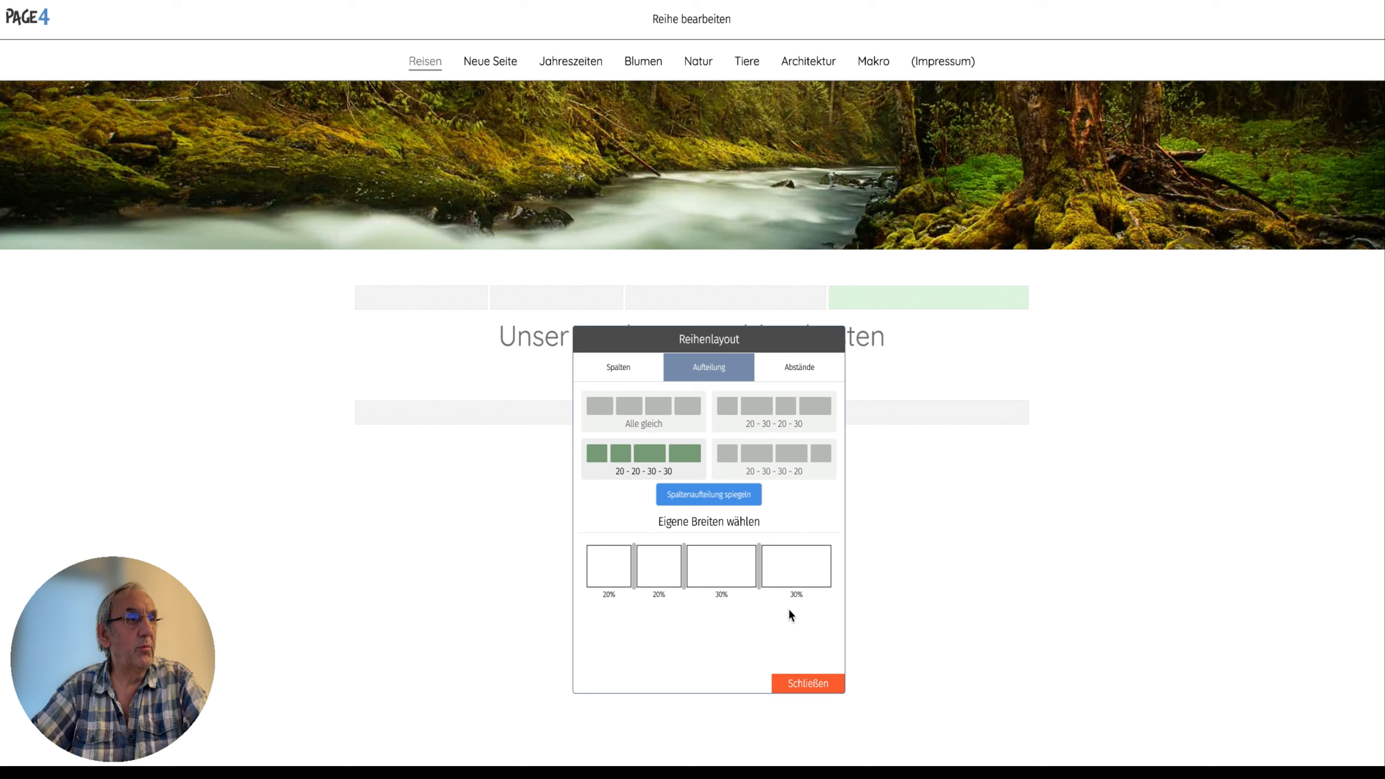
left_click(643, 406)
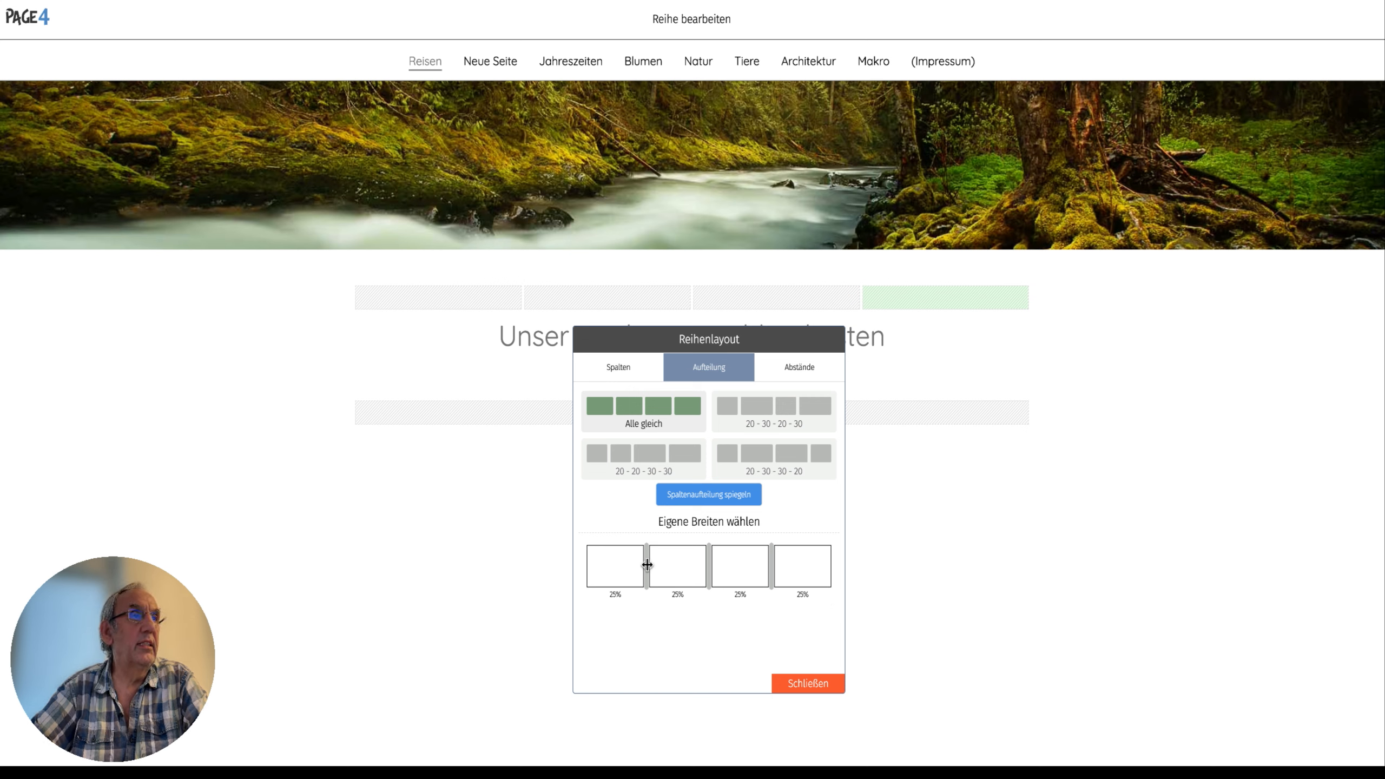
Set custom widths of 10%, 40%, 35% and 15% for the row's four columns.
left_click_drag(647, 564, 612, 564)
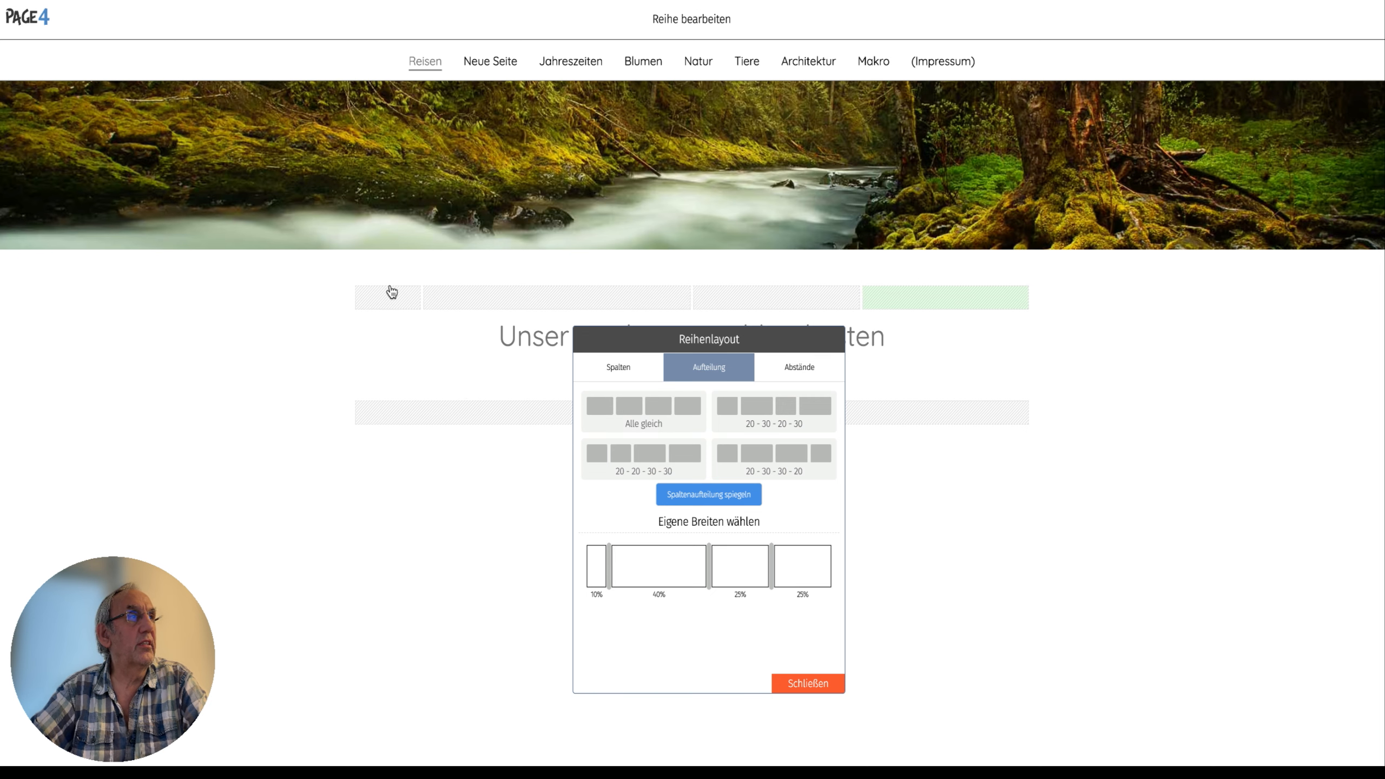
mouse_move(609, 570)
left_mouse_down()
mouse_move(665, 570)
mouse_move(610, 575)
left_mouse_up()
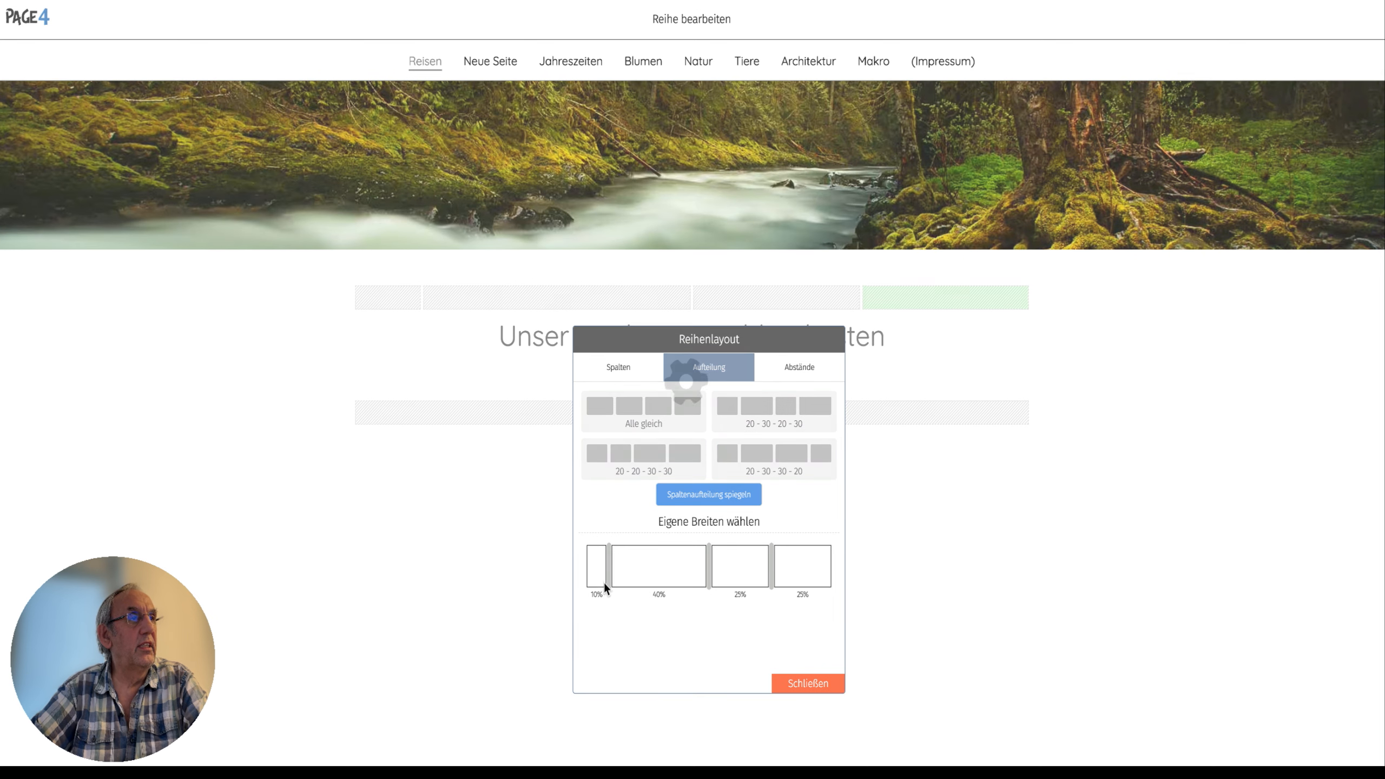
left_click_drag(771, 574, 796, 573)
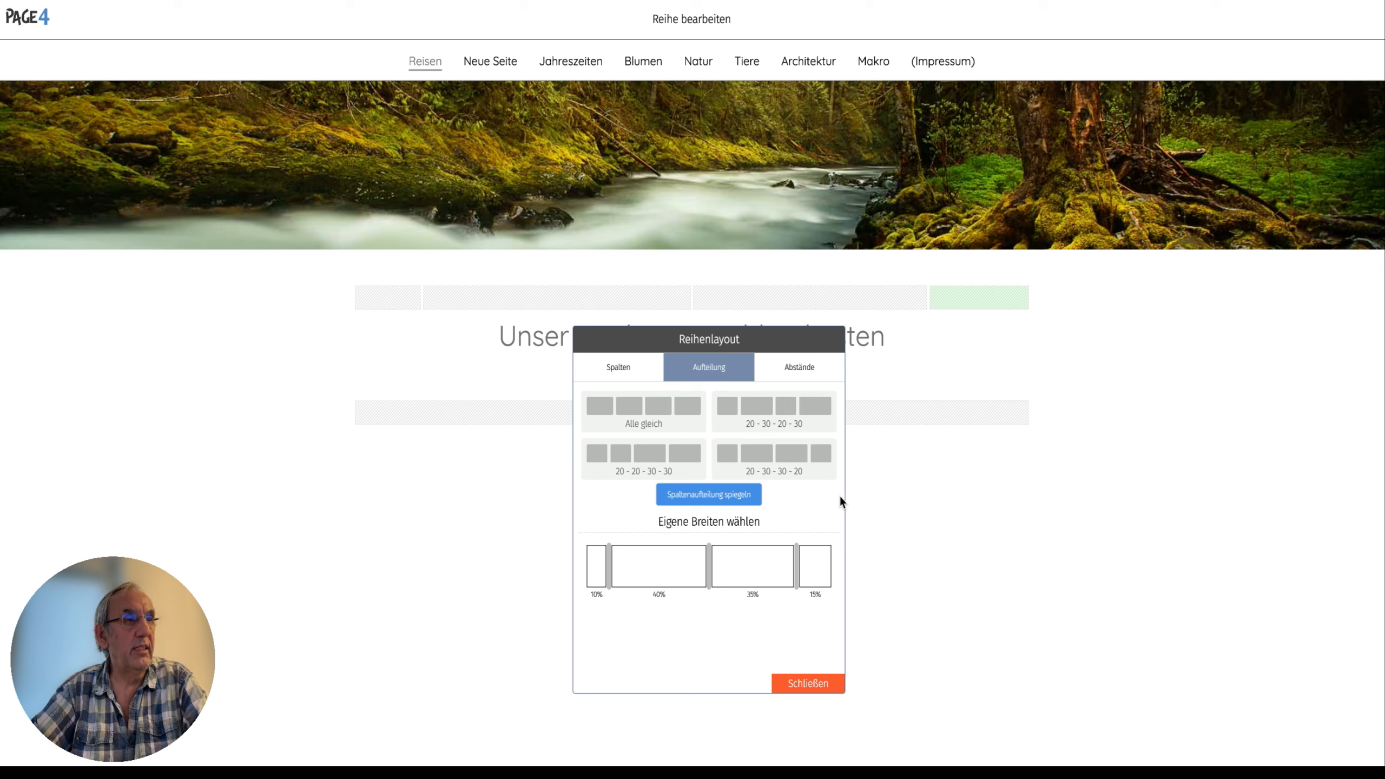
Set the spacing between the row's columns to 44 px and close the row layout settings.
left_click(808, 373)
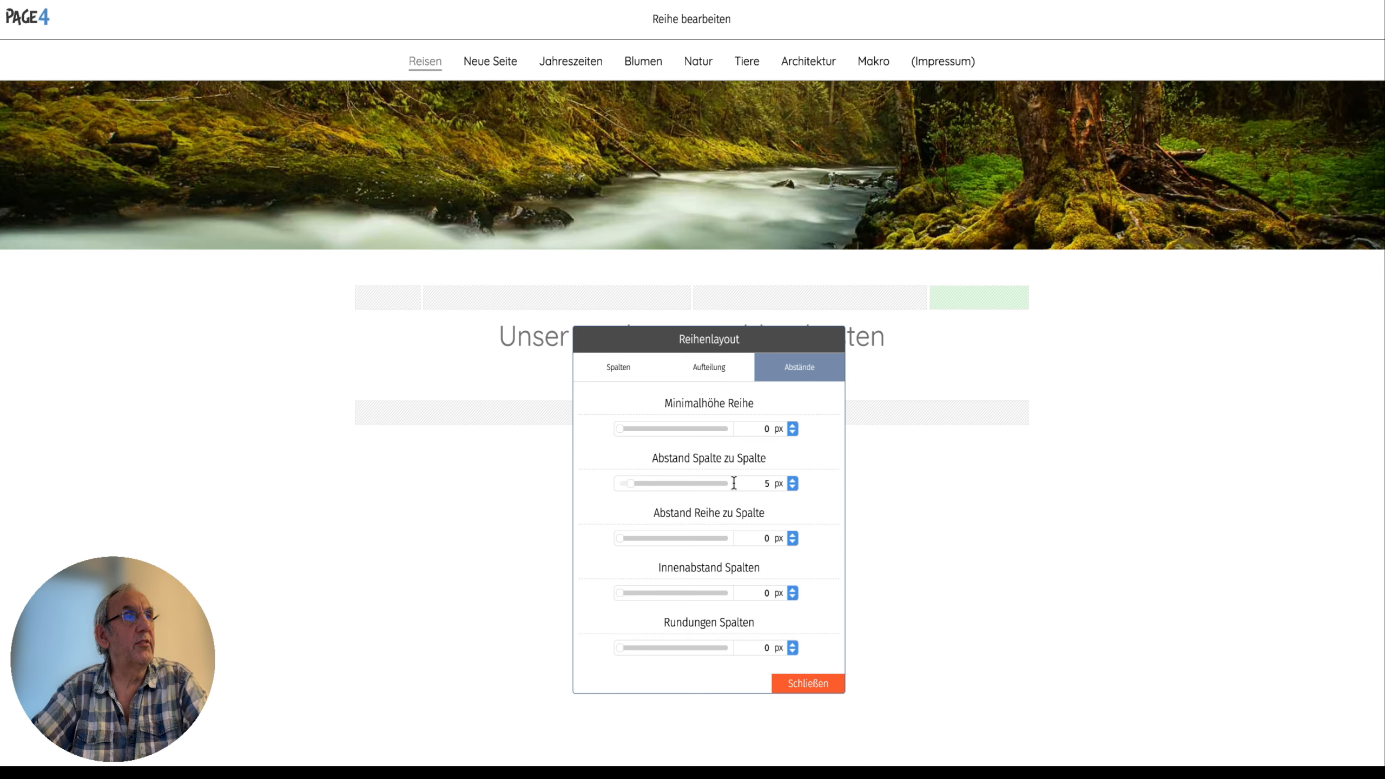
left_click_drag(630, 482, 714, 483)
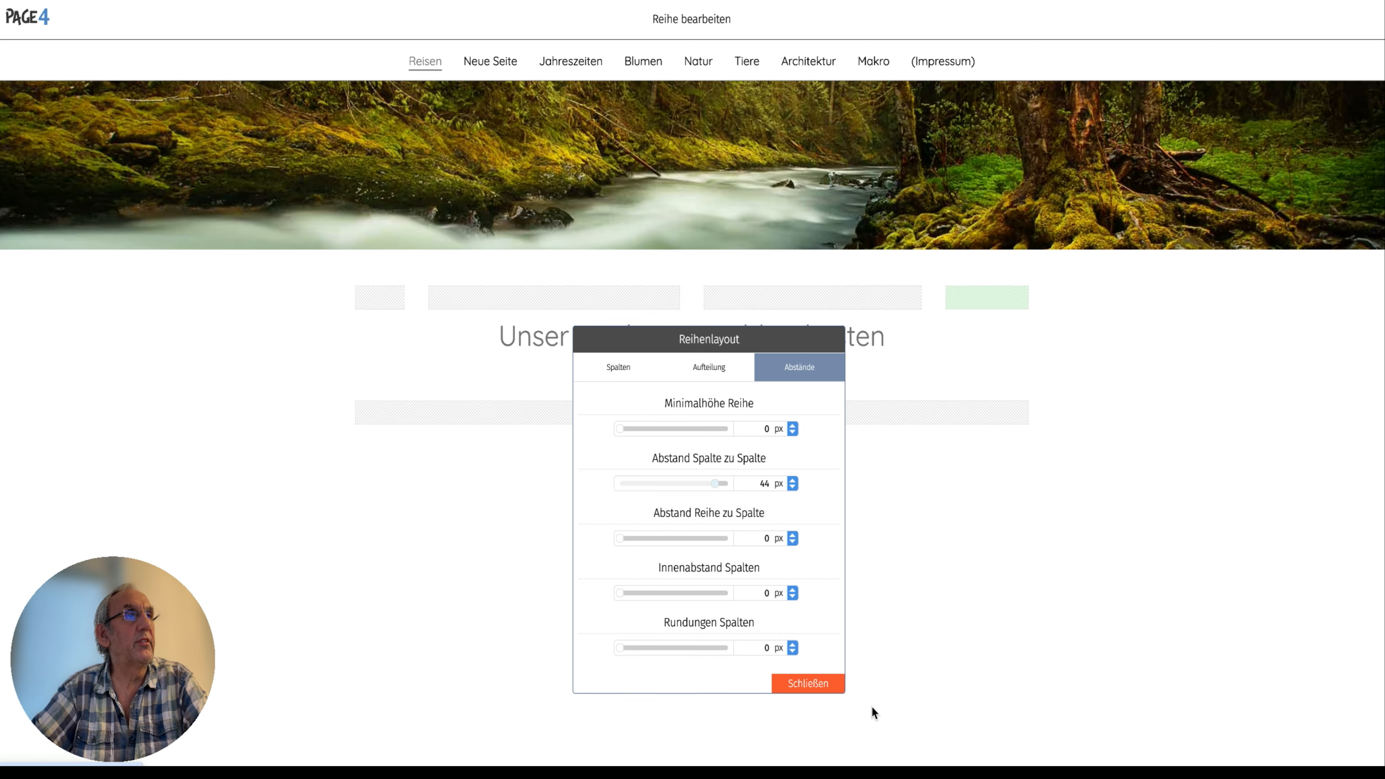
left_click(807, 684)
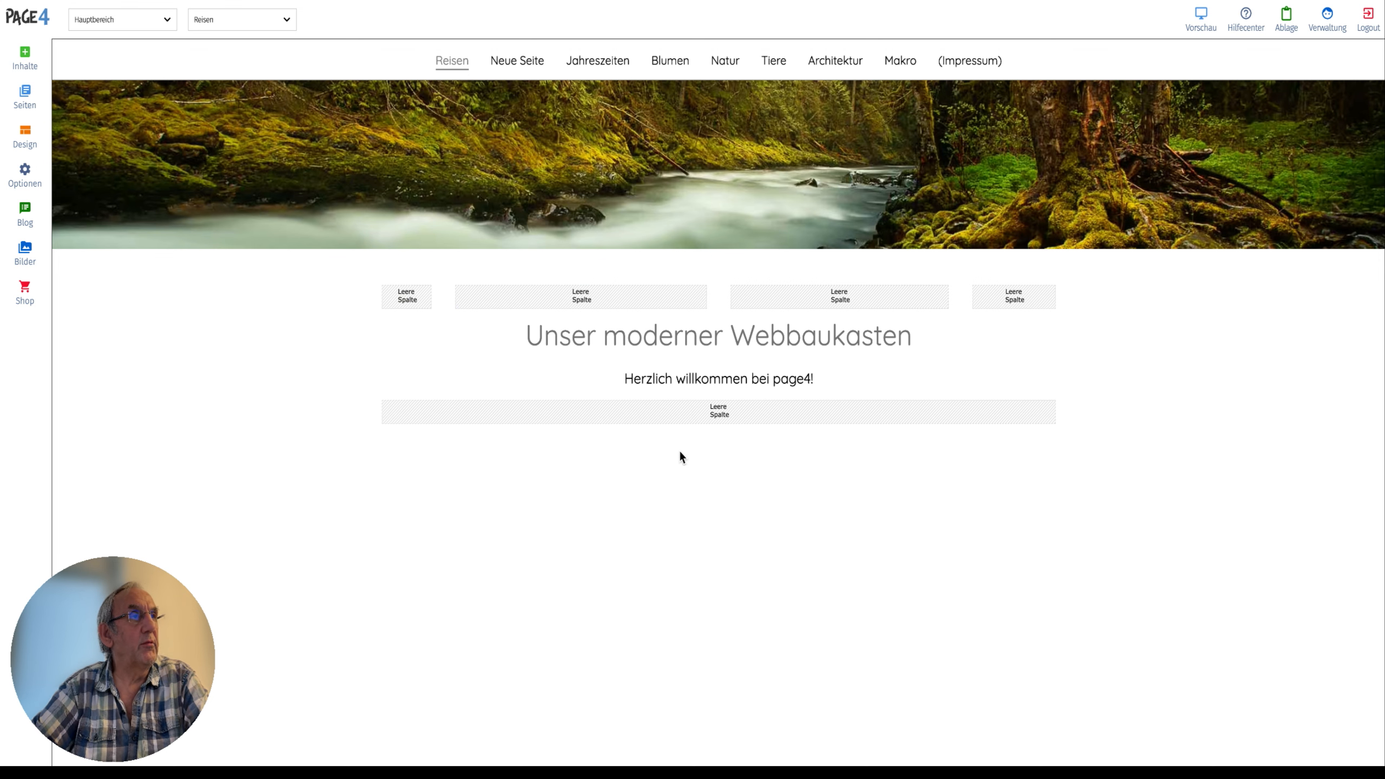
Move the four-column row between the heading "Unser moderner Webbaukasten" and the text "Herzlich willkommen bei page4!".
mouse_move(549, 384)
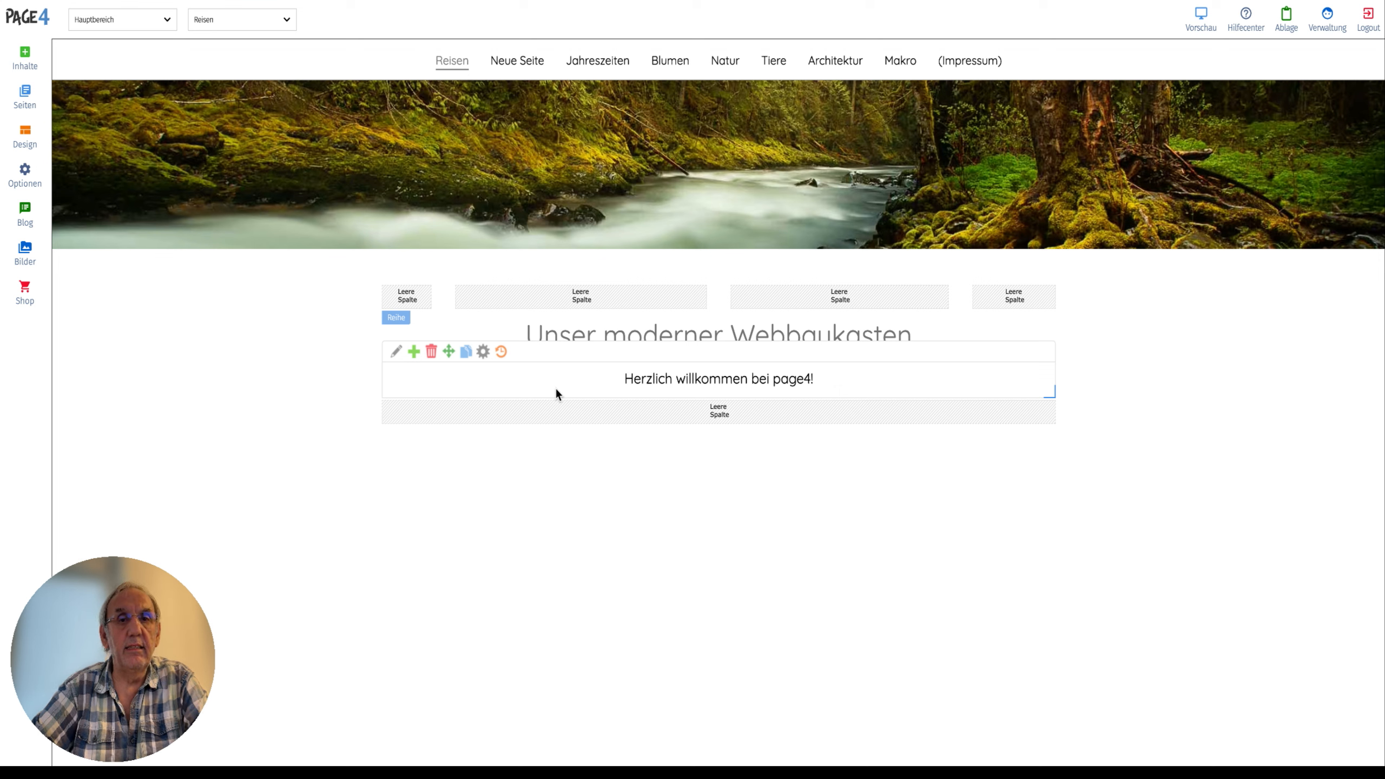
mouse_move(412, 325)
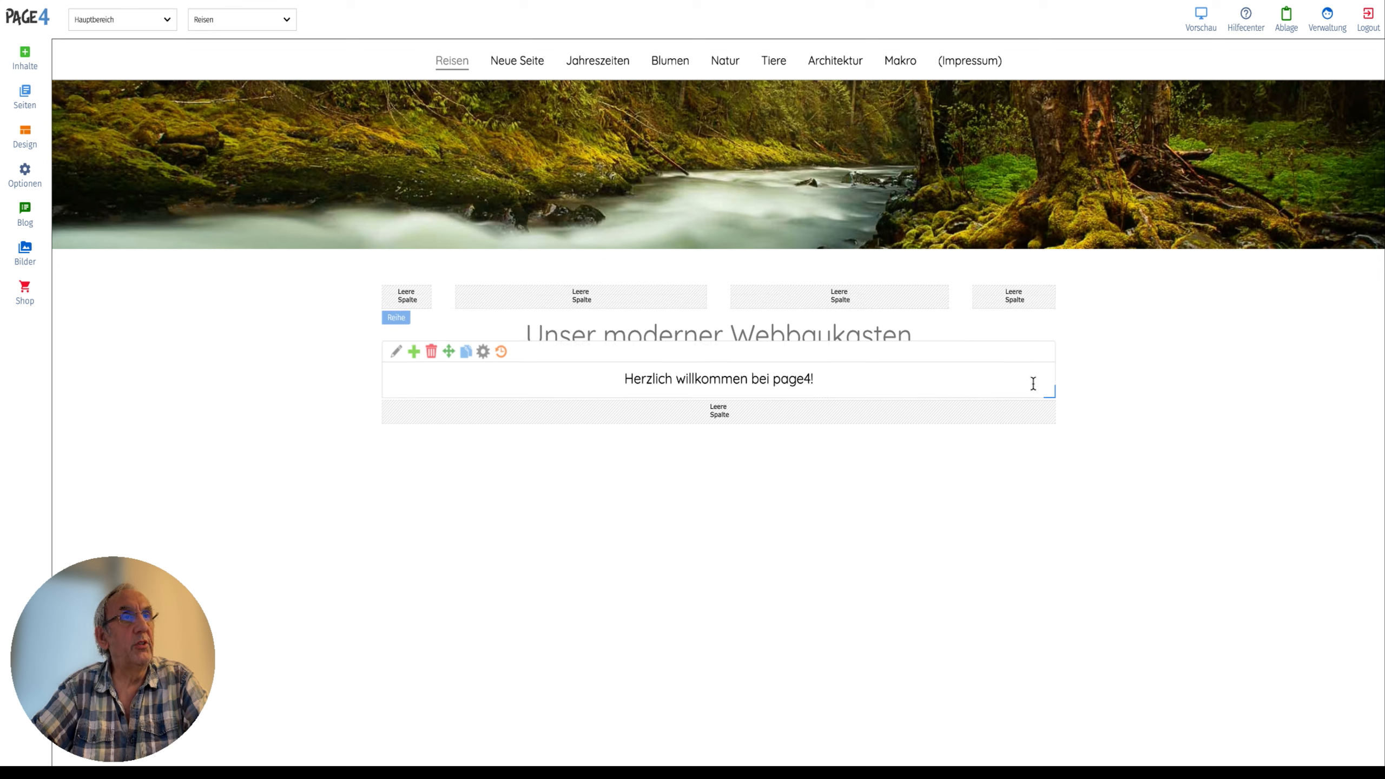
mouse_move(742, 367)
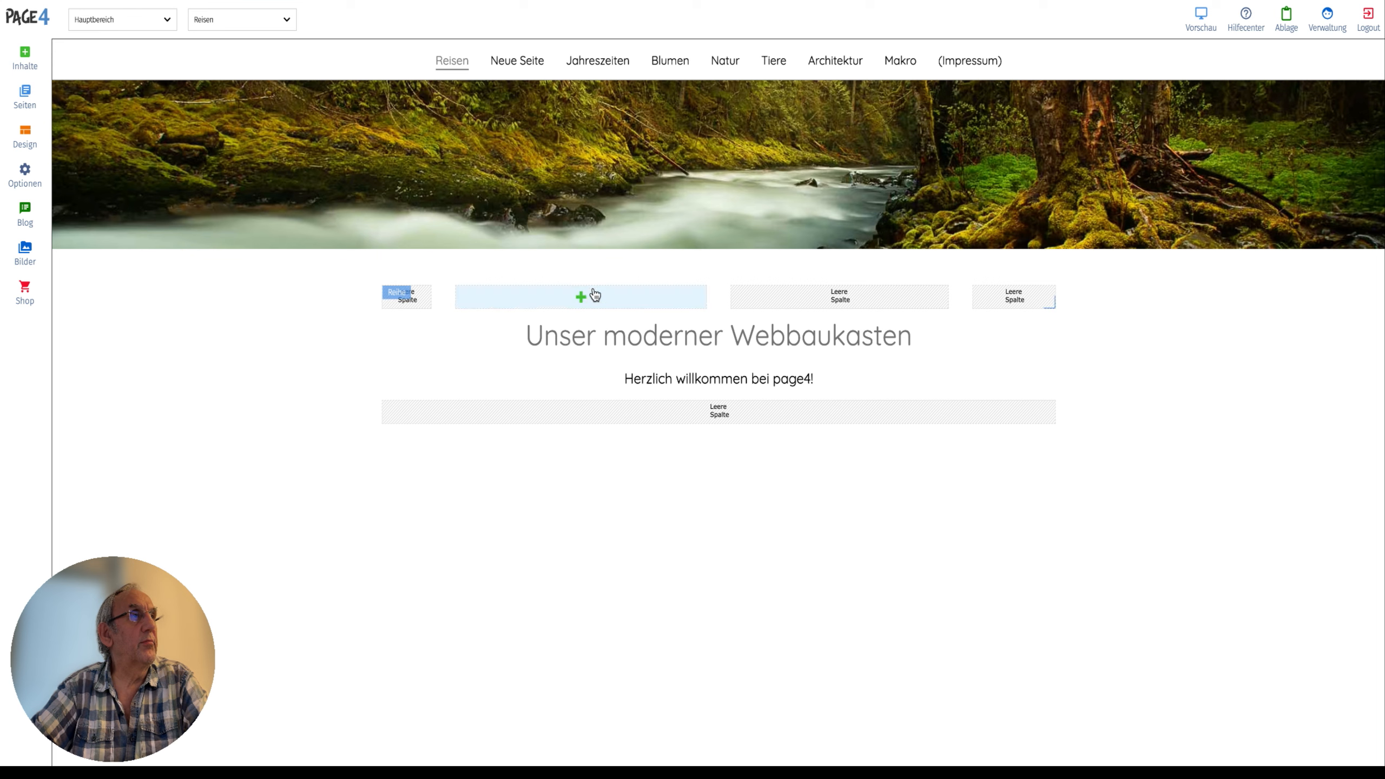
left_click(403, 295)
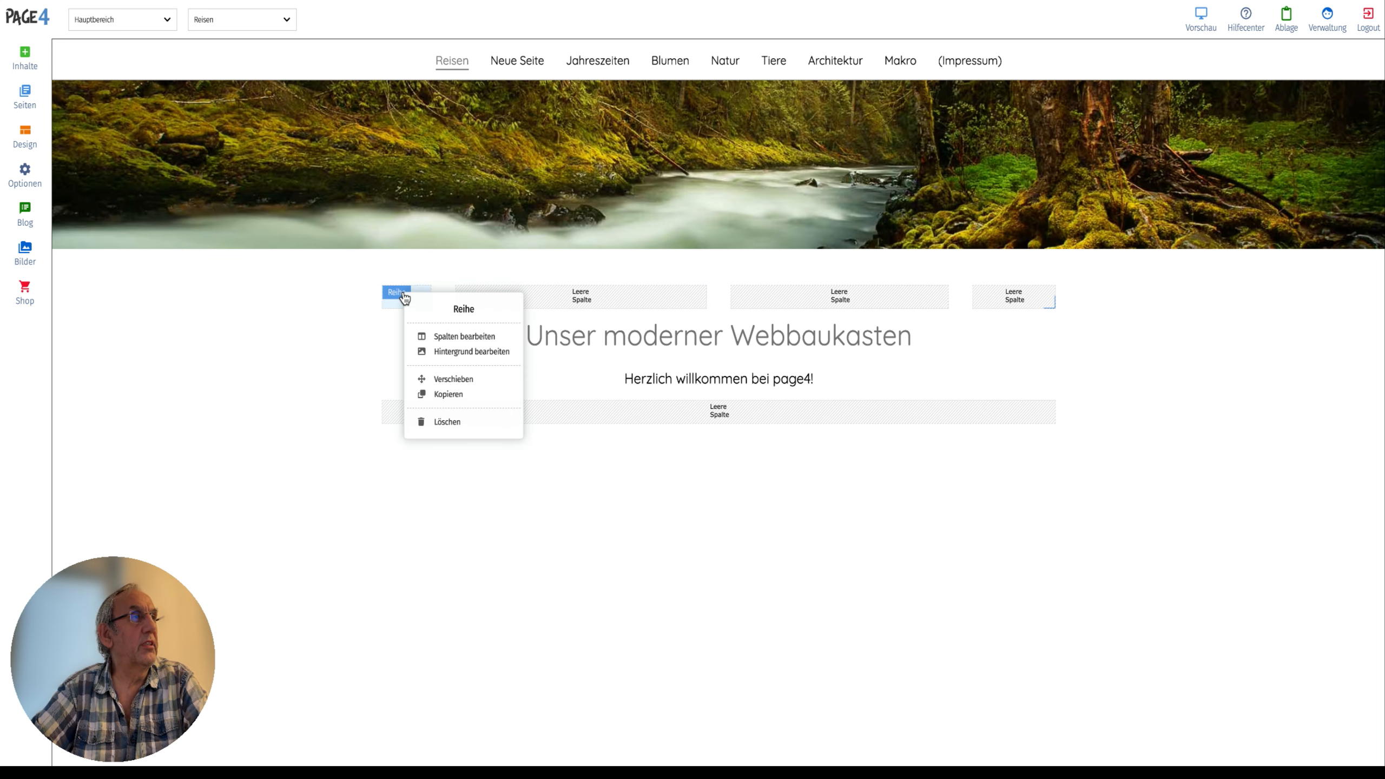
left_click(454, 380)
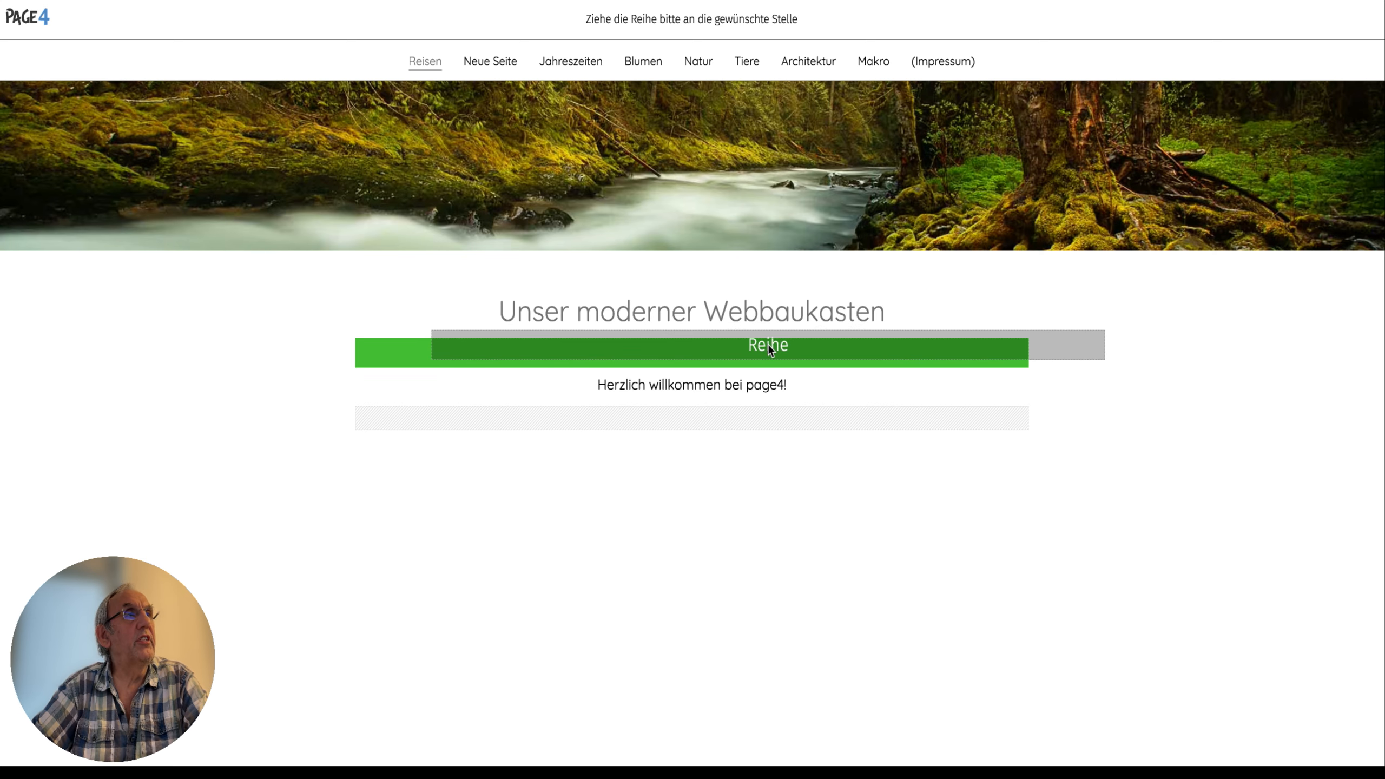
left_click(768, 344)
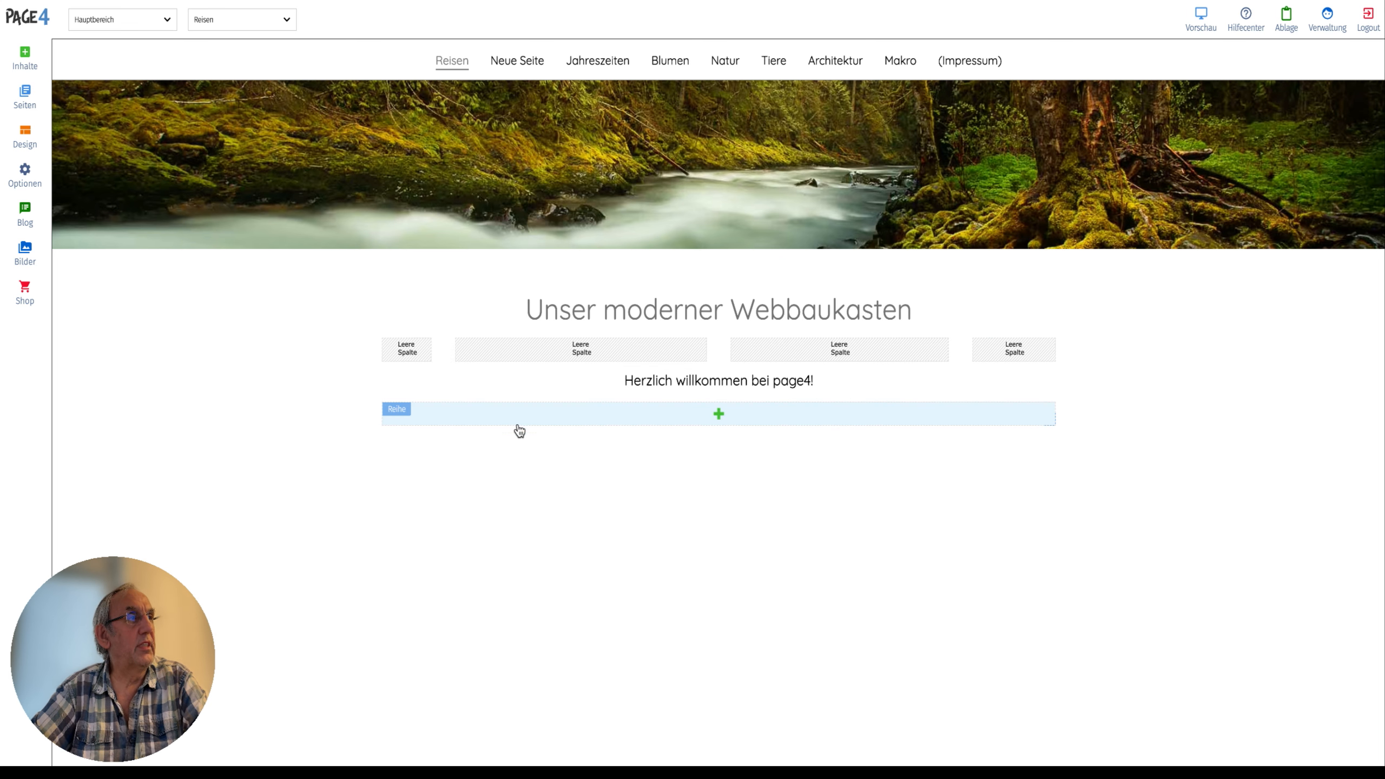
Examine which parts of the empty single-column row below the welcome text can be given a background.
left_click(398, 411)
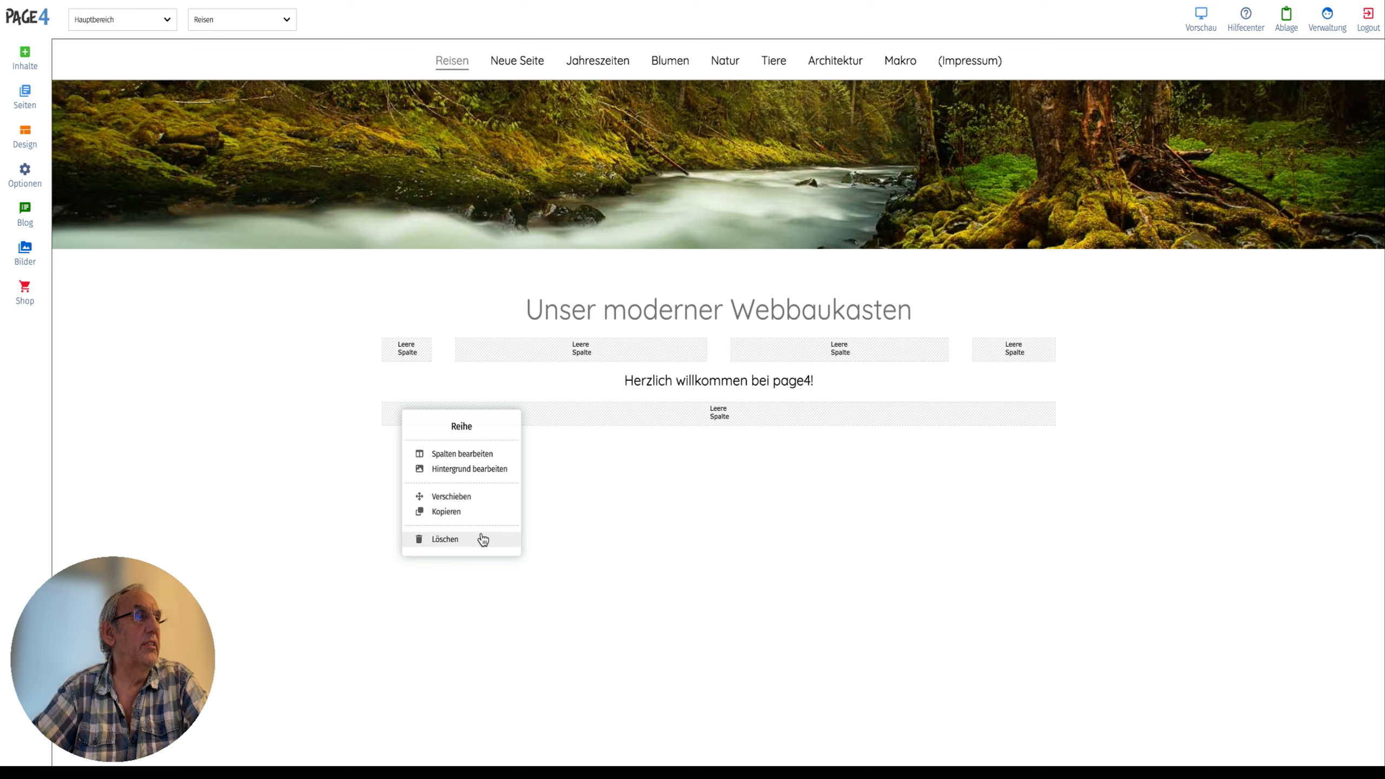
left_click(484, 470)
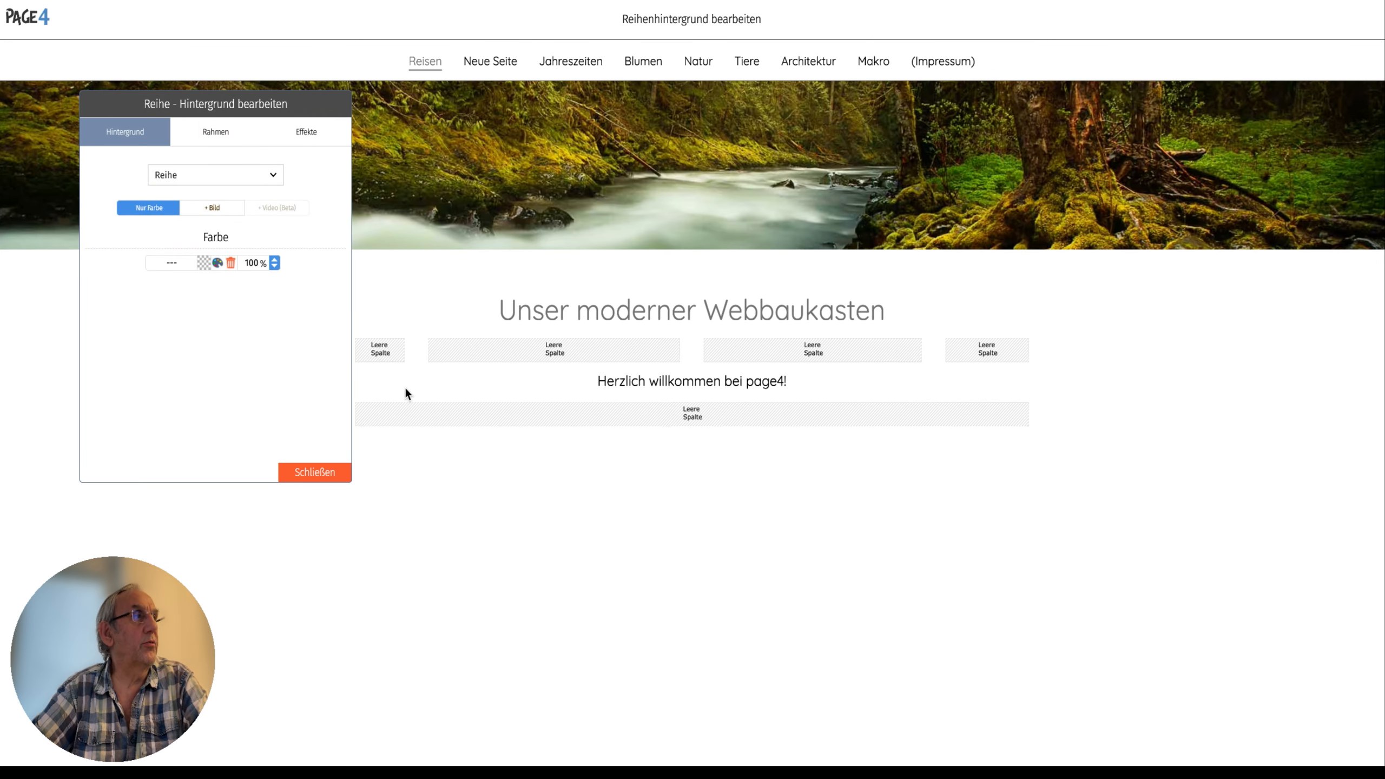
left_click_drag(232, 113, 807, 225)
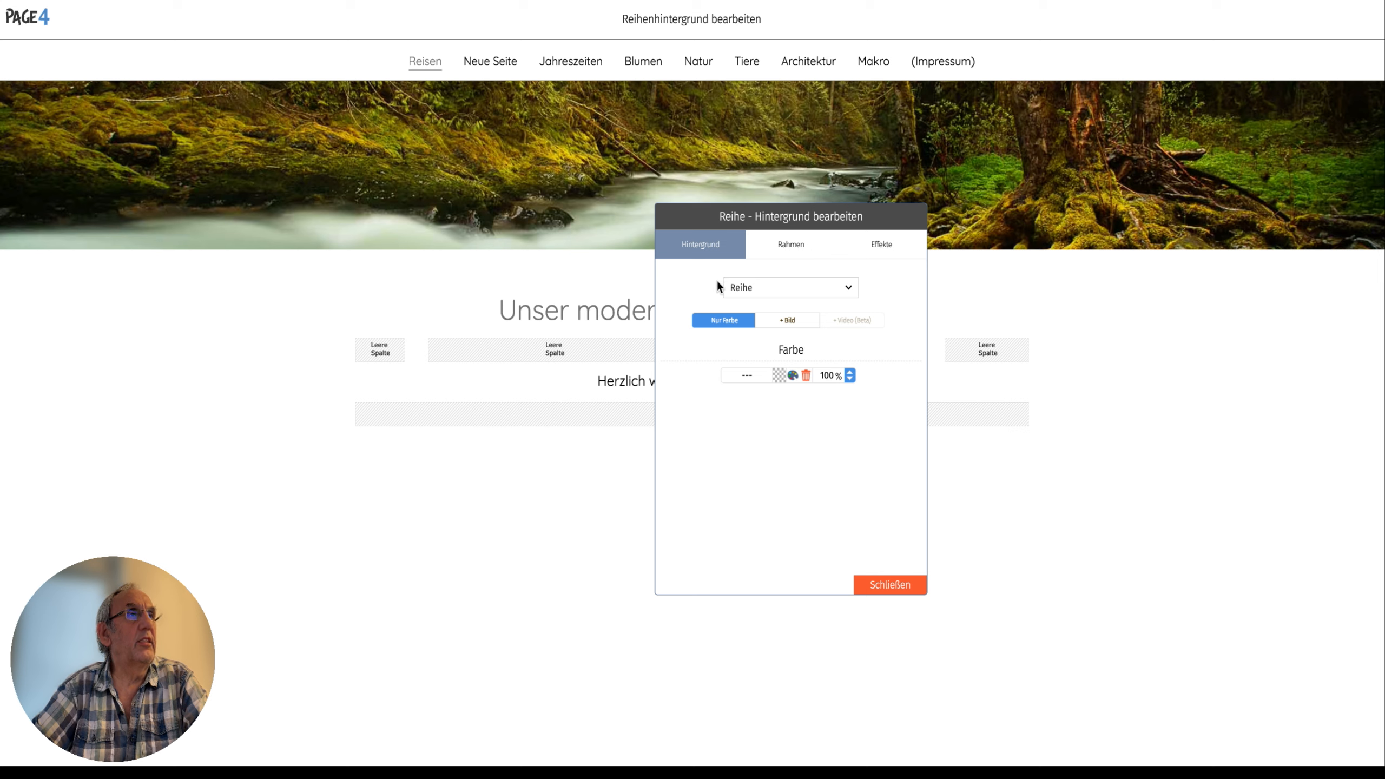
left_click(839, 287)
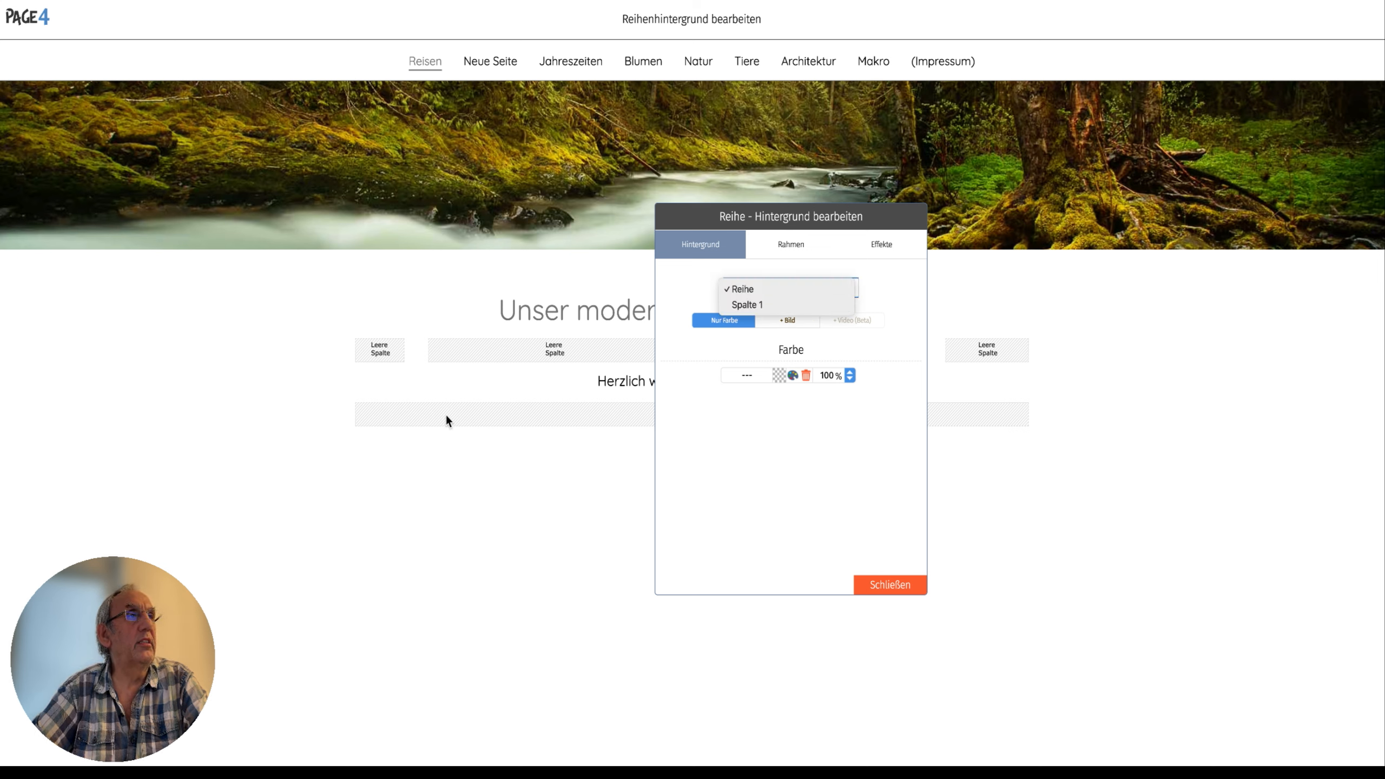
left_click(897, 588)
Give column 2 (Spalte 2) of the four-column row the background colour #FFFF80.
left_click(391, 348)
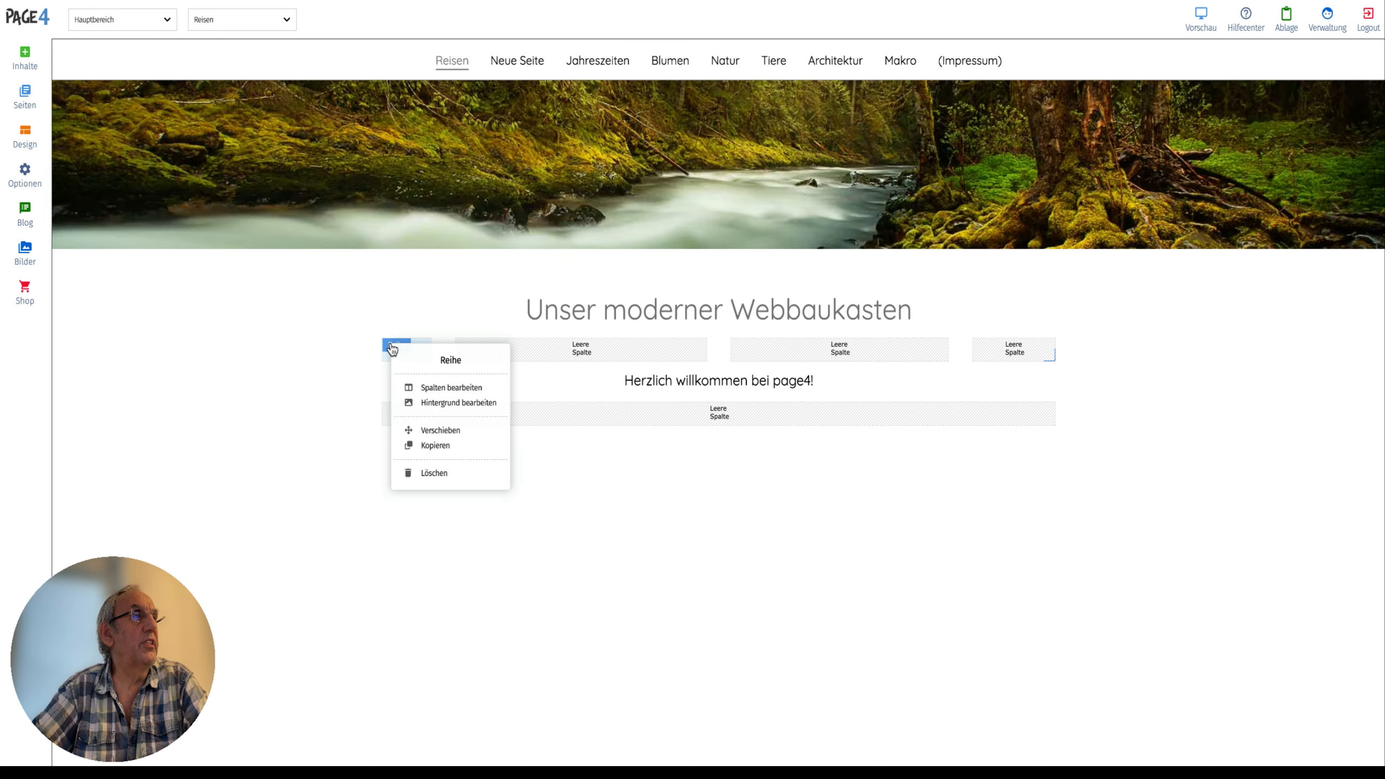
left_click(459, 402)
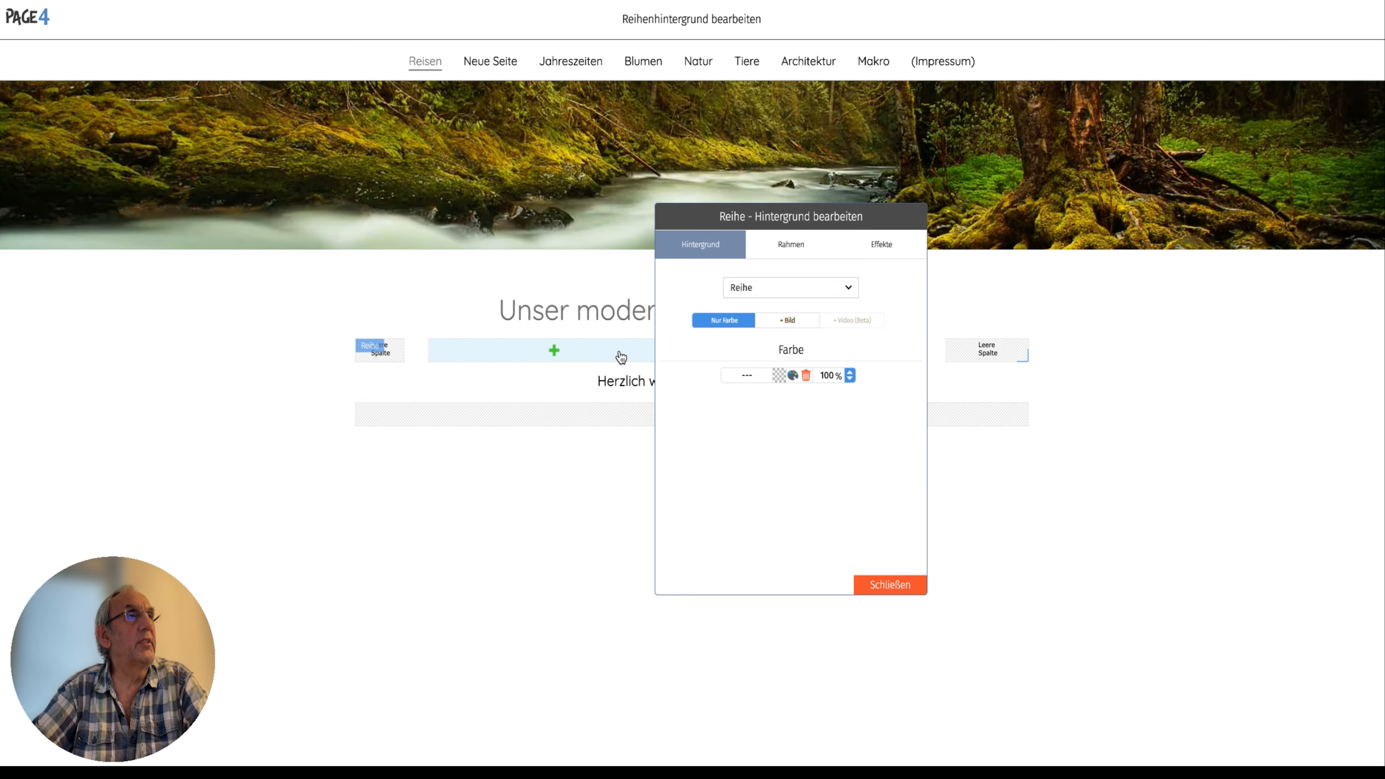
left_click(848, 287)
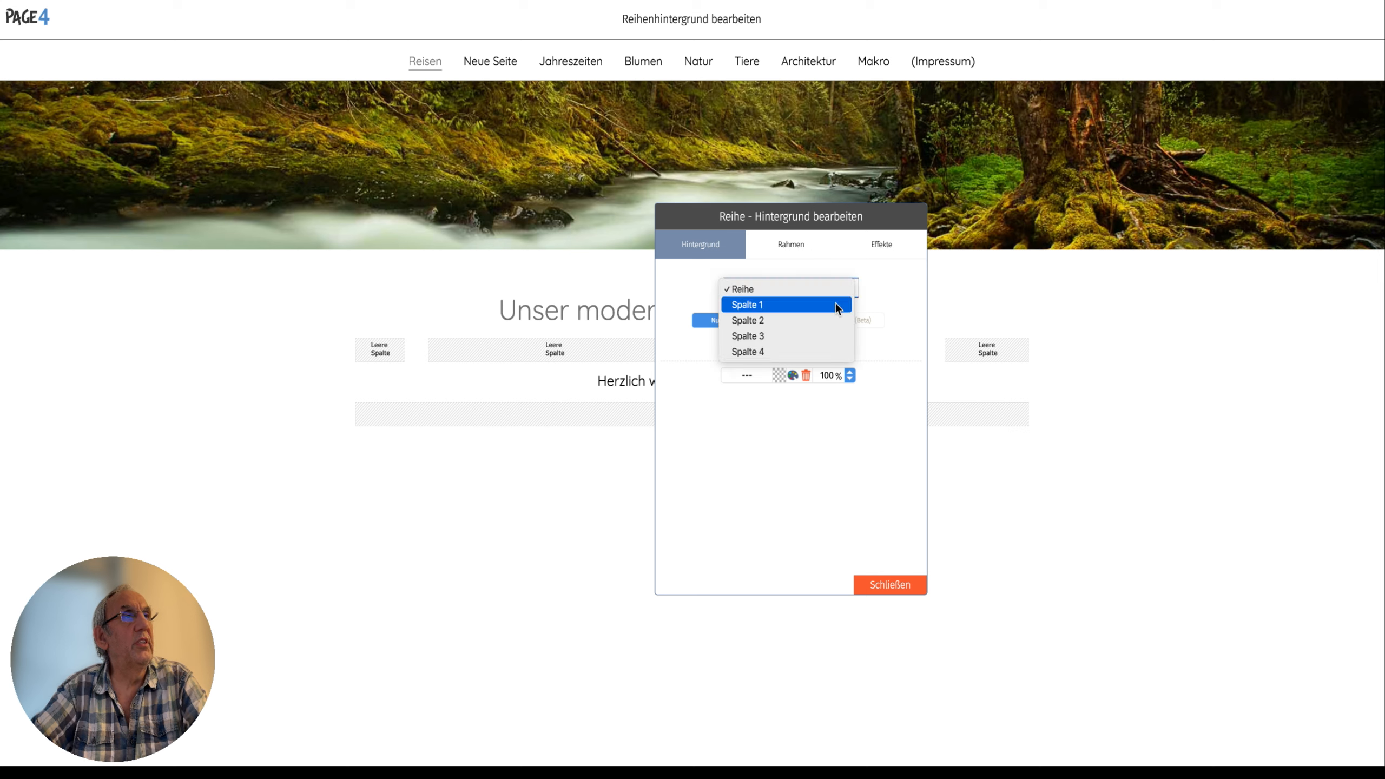
left_click(781, 322)
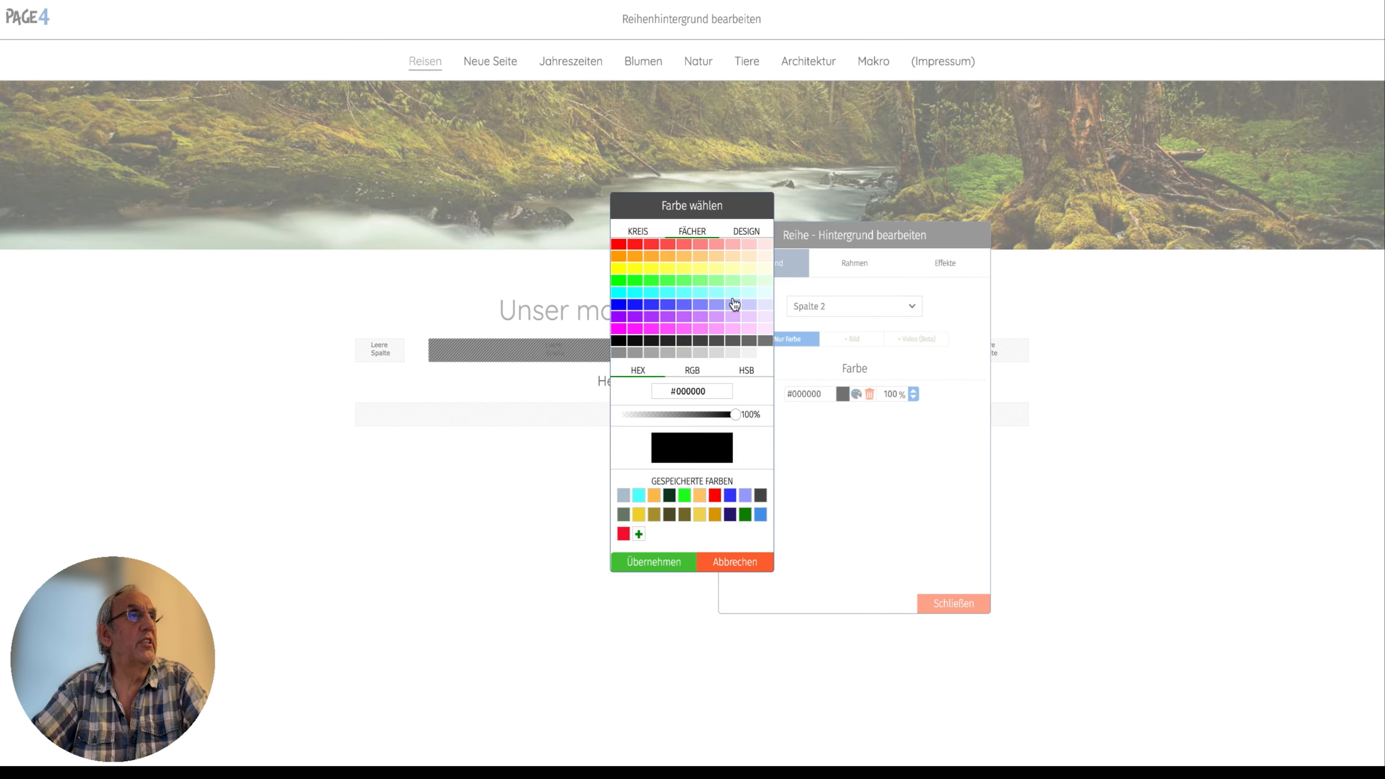
left_click(716, 268)
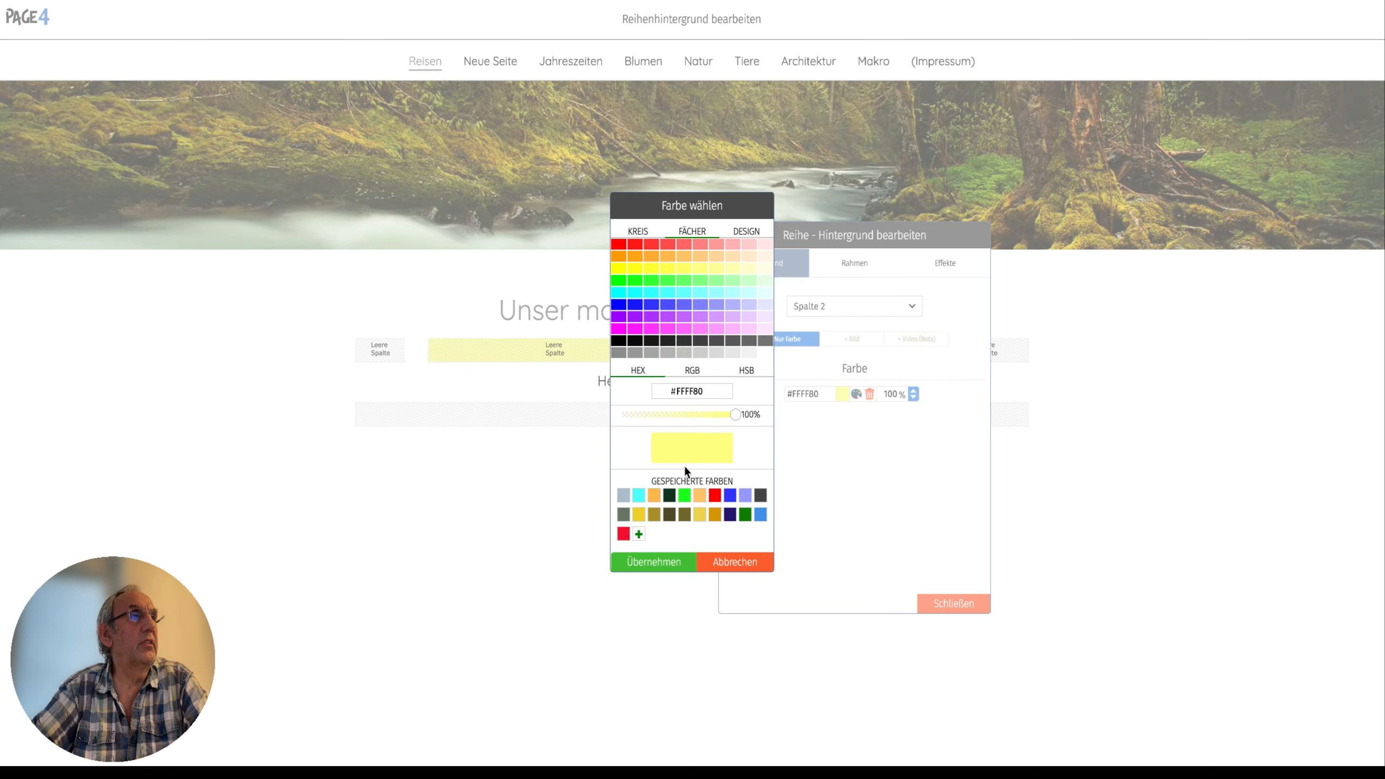
left_click(667, 563)
left_click(953, 603)
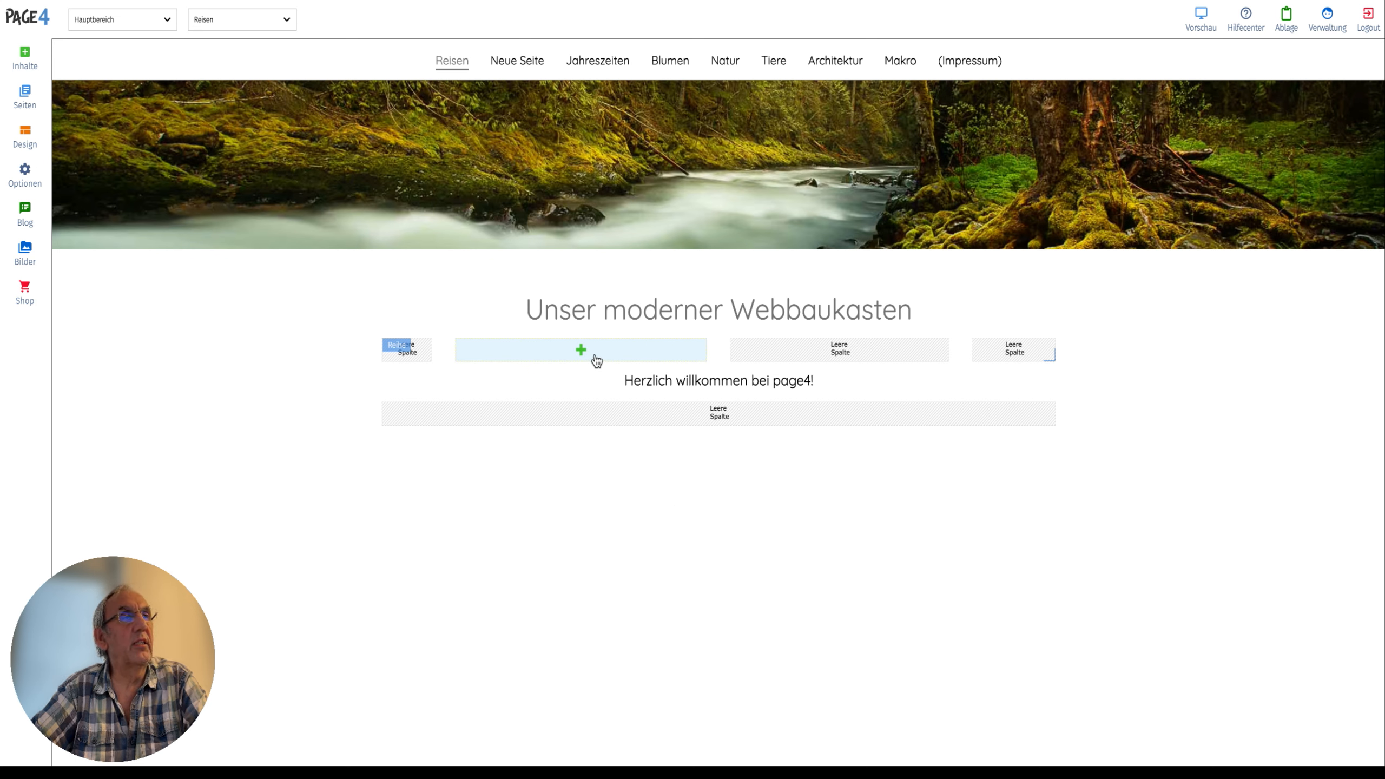
Review the background settings of the four-column row and close them.
left_click(396, 343)
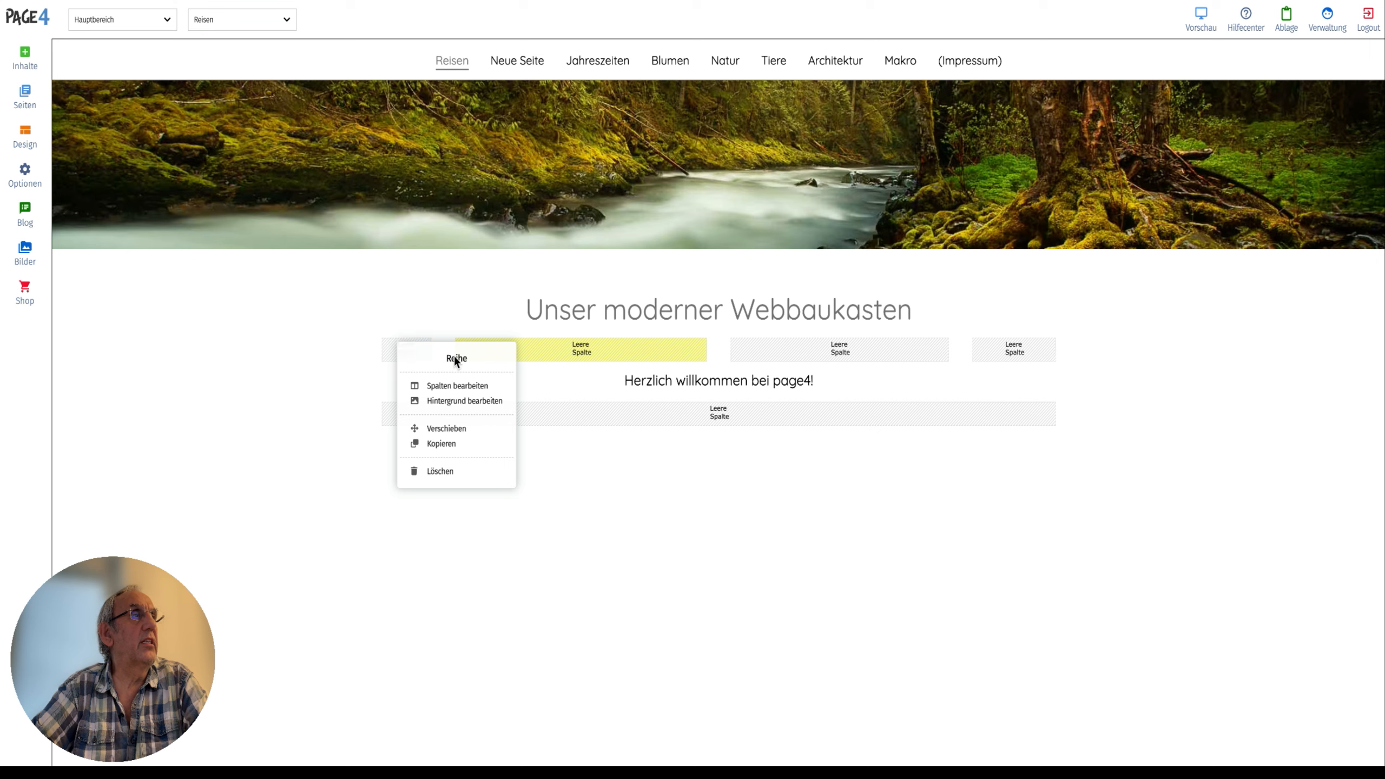
left_click(473, 401)
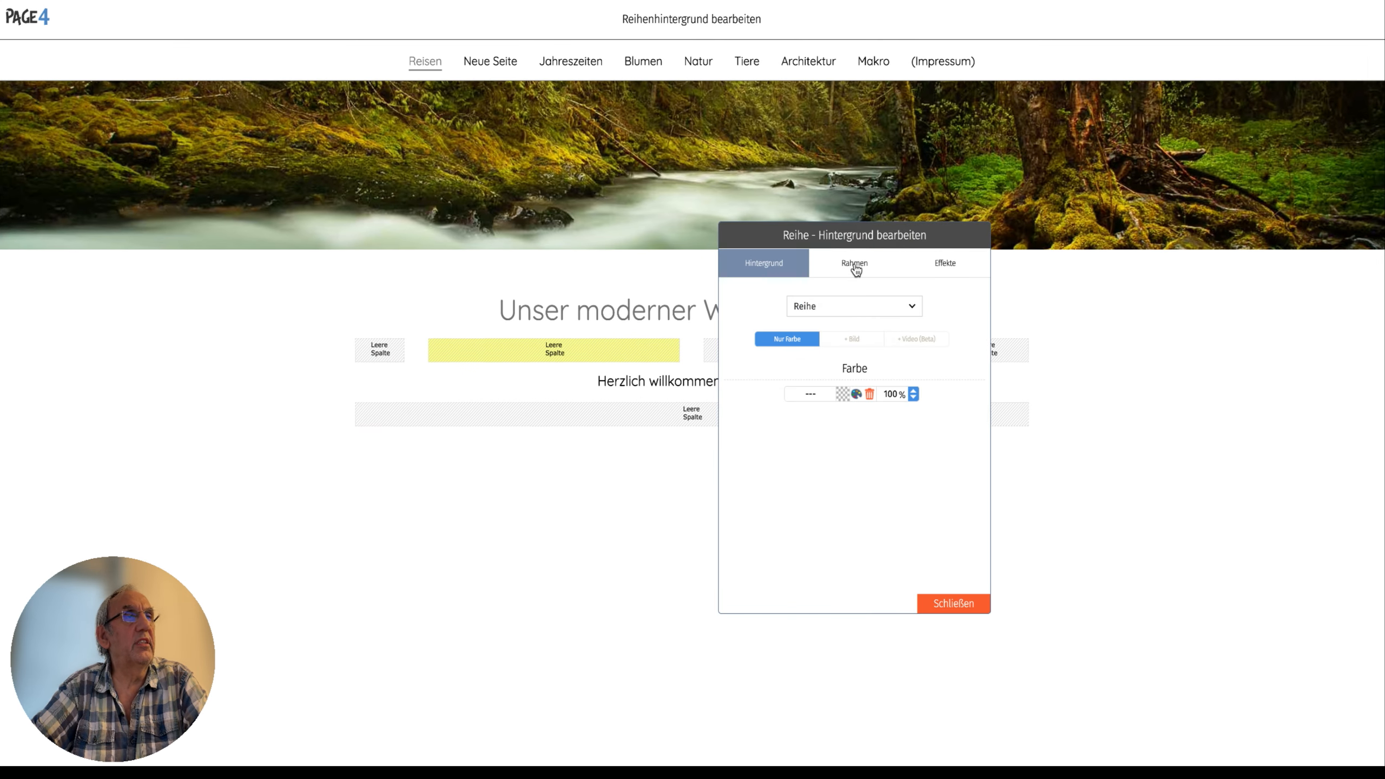
left_click(949, 602)
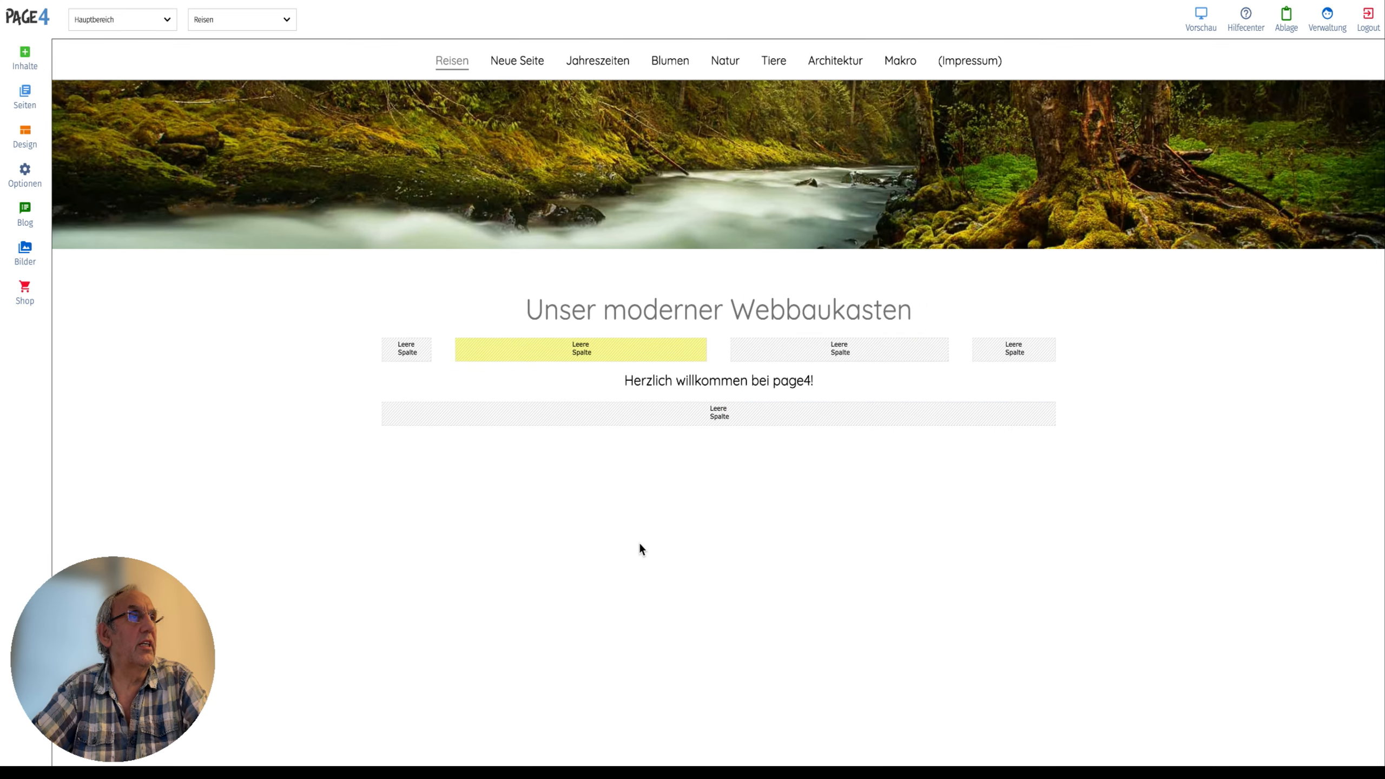
Insert a Bildvergleich image comparison element into the row's third column.
mouse_move(548, 330)
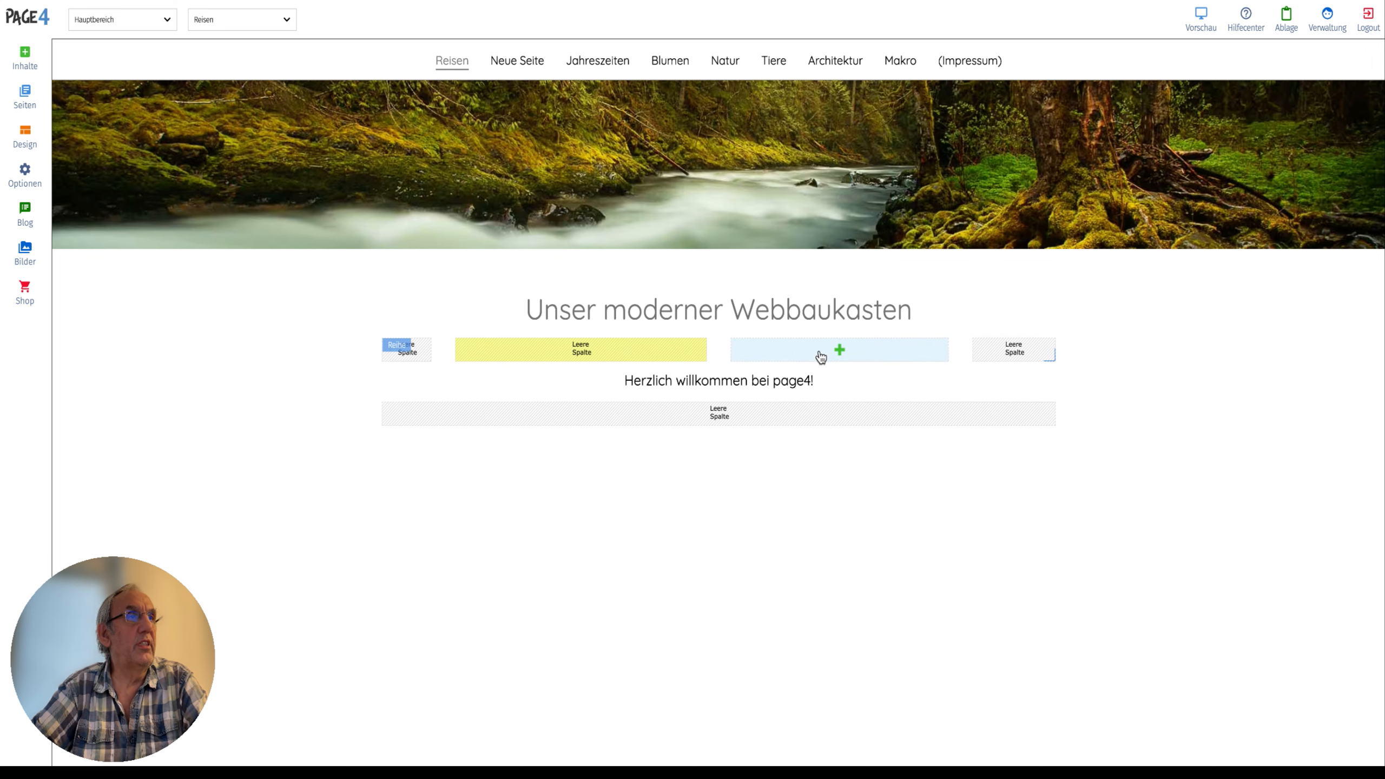
left_click(838, 352)
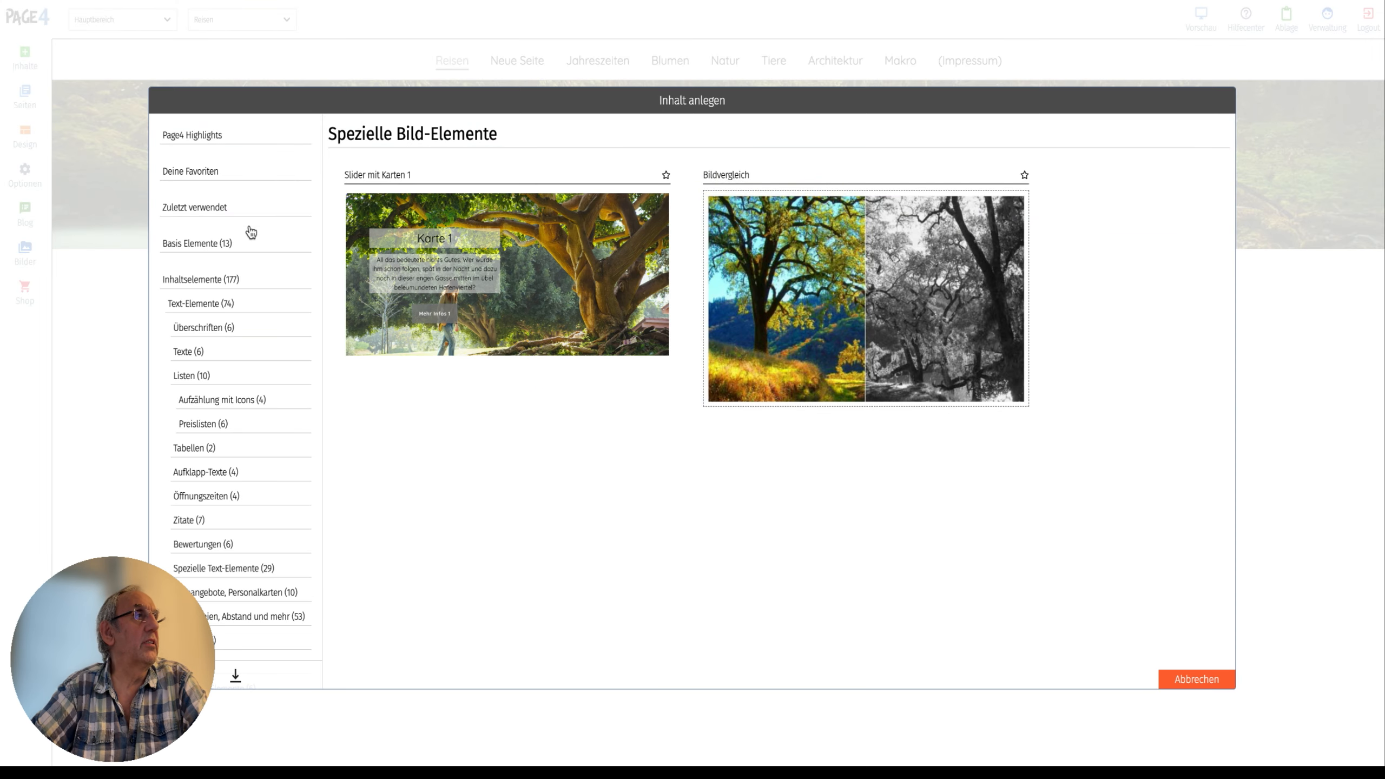
mouse_move(809, 304)
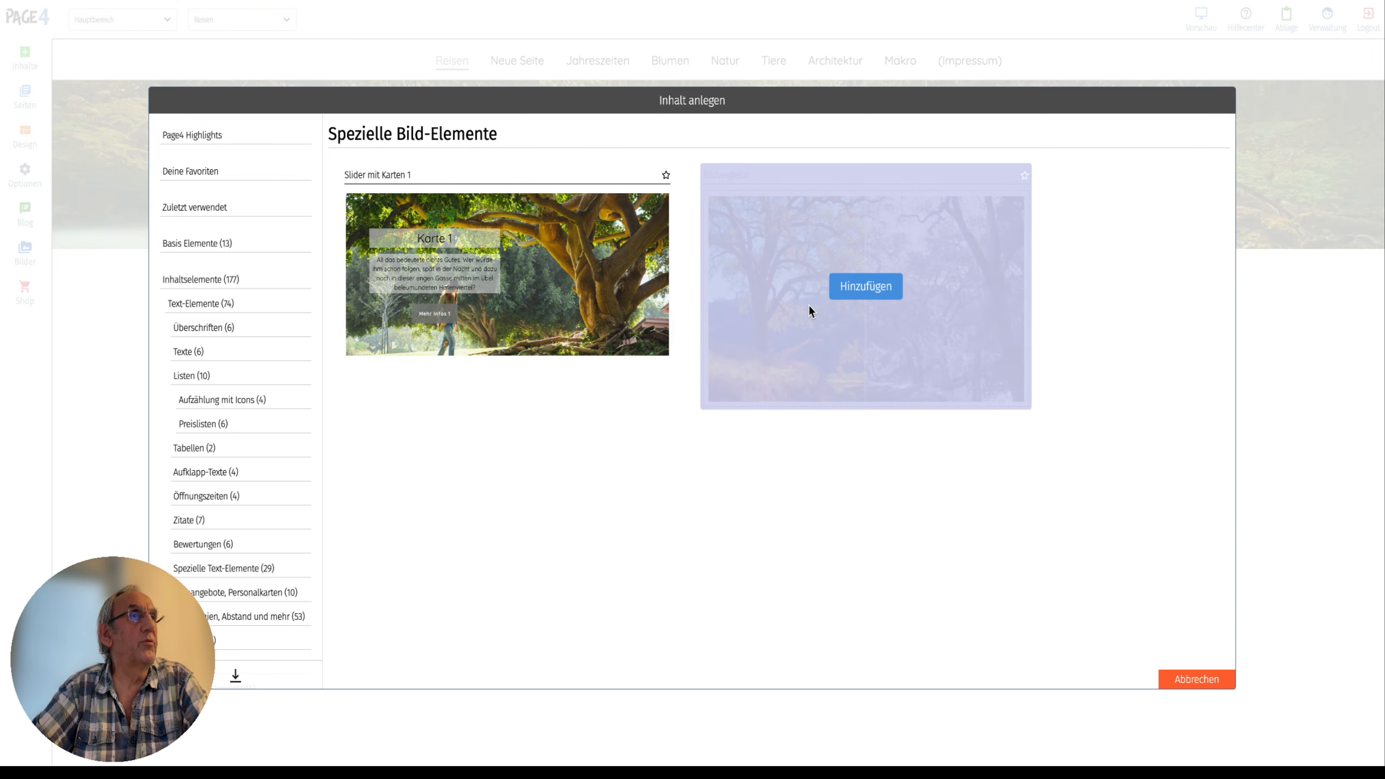
left_click(856, 295)
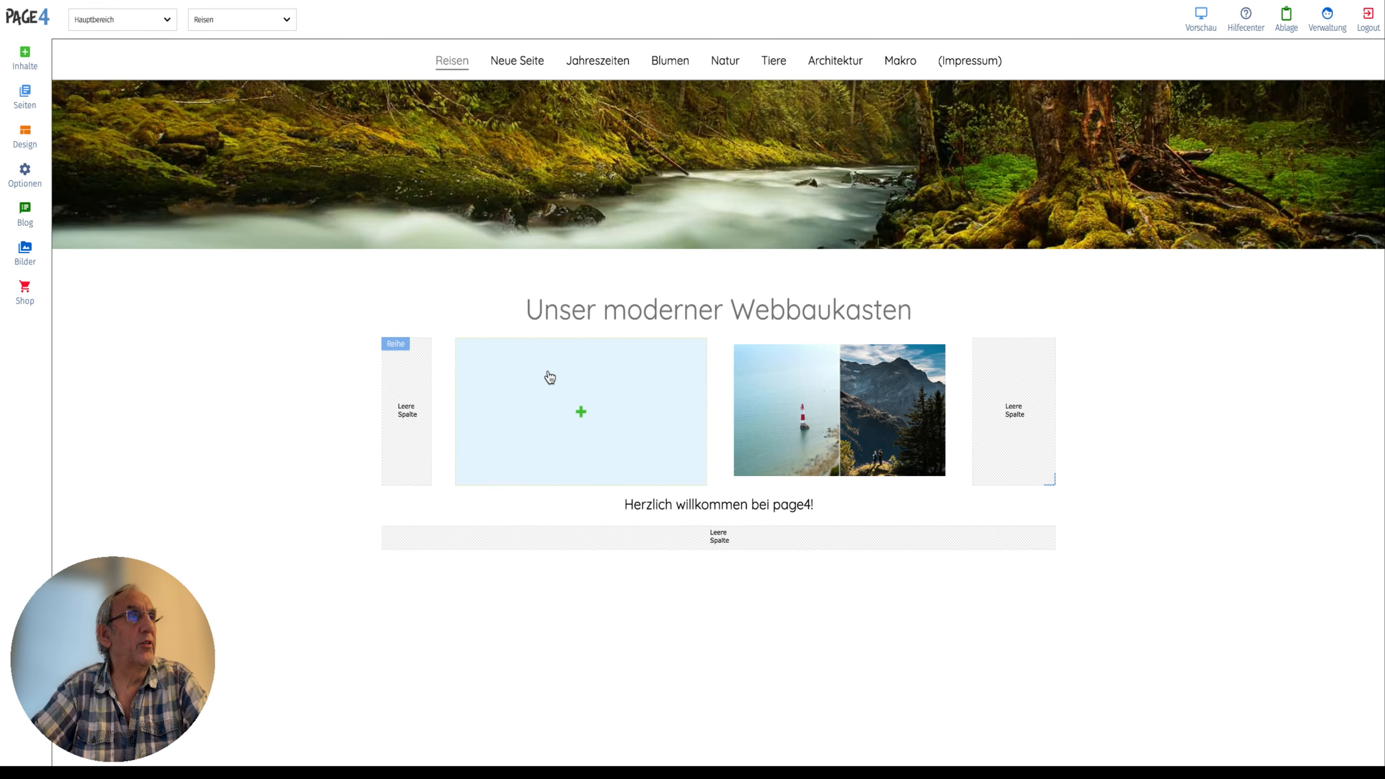
Delete the yellow second column from the row and duplicate the column containing the image comparison.
left_click(397, 345)
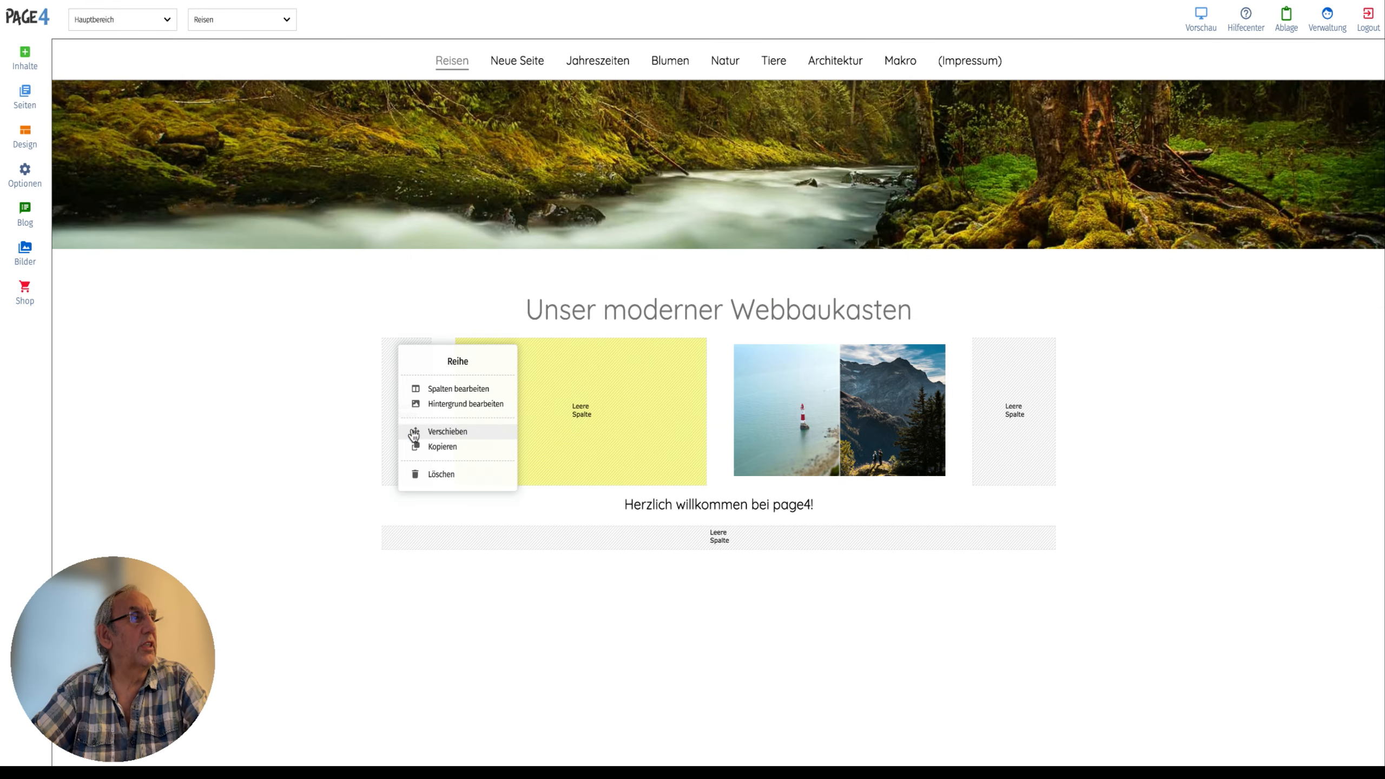
left_click(459, 390)
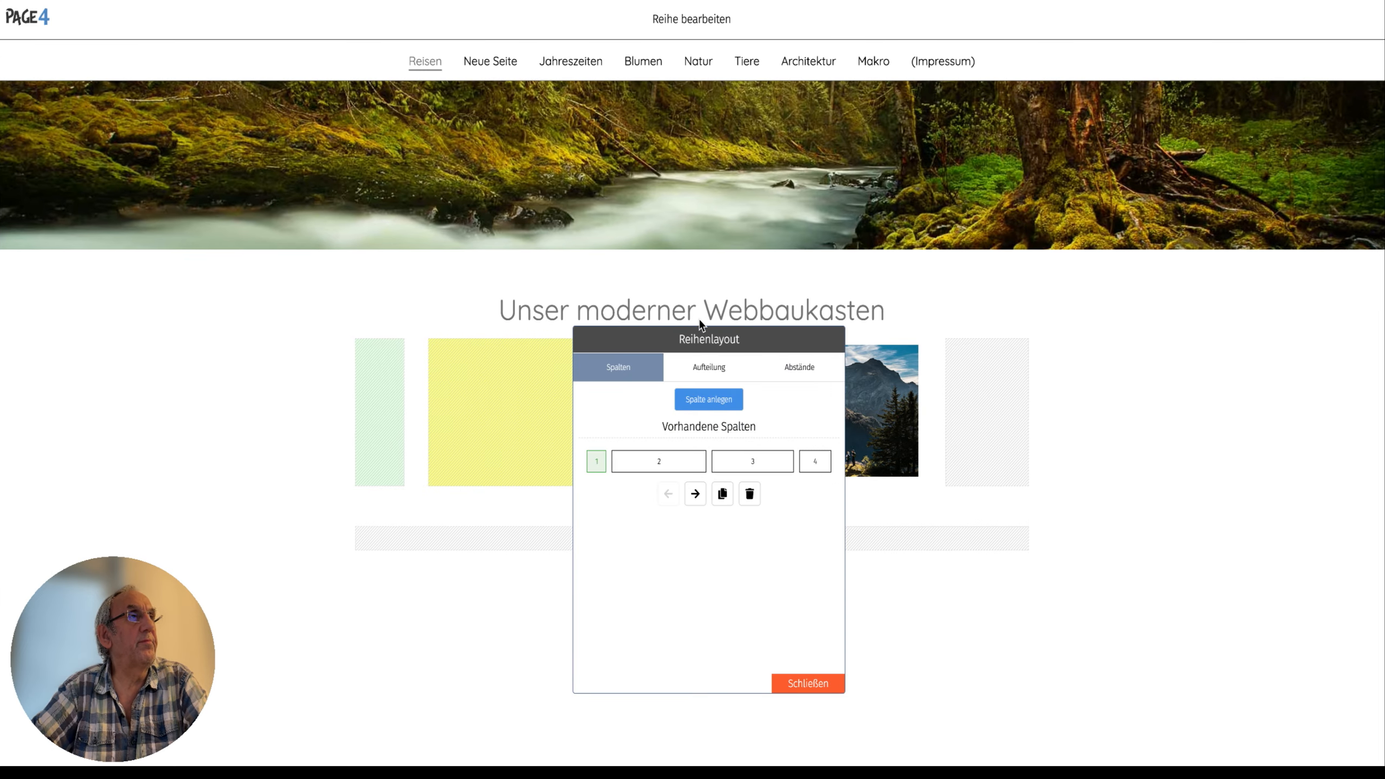
left_click_drag(706, 326, 1086, 302)
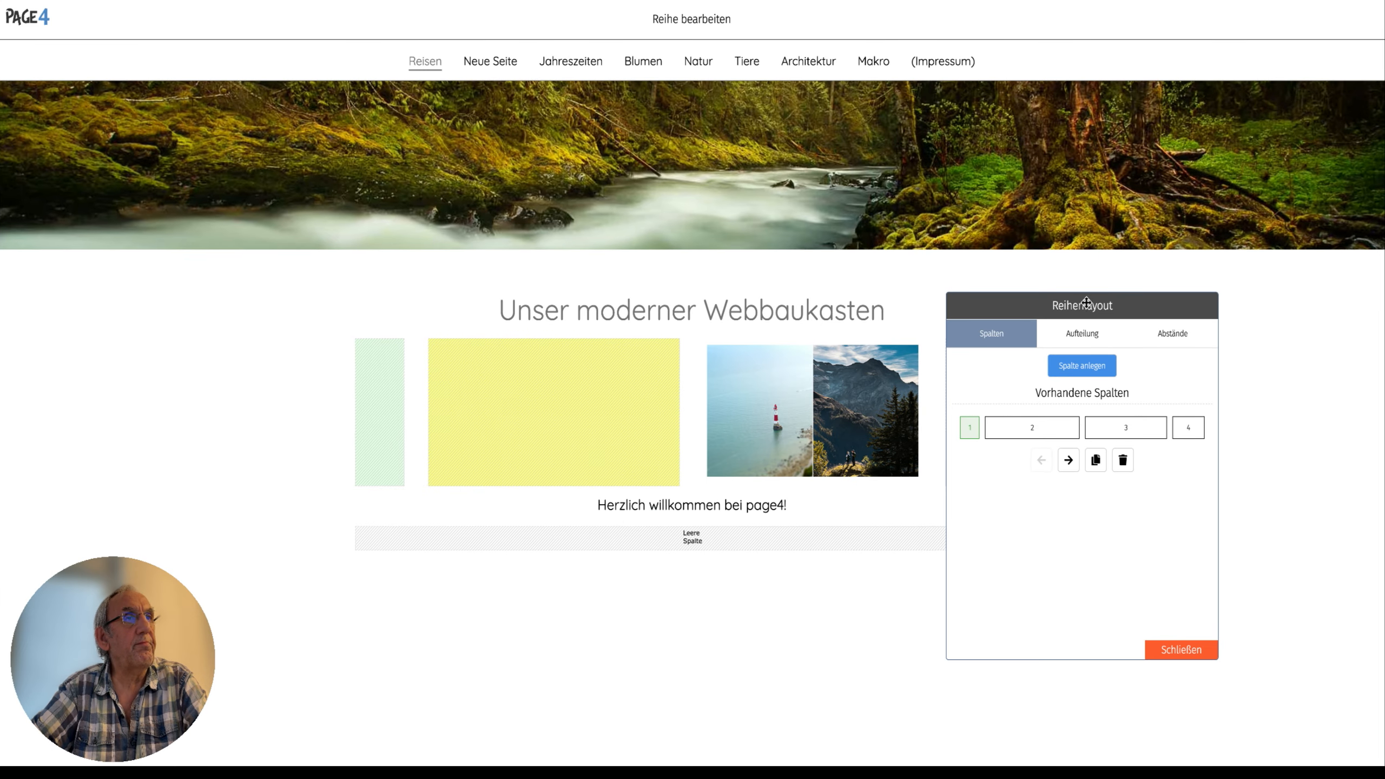
left_click(1035, 433)
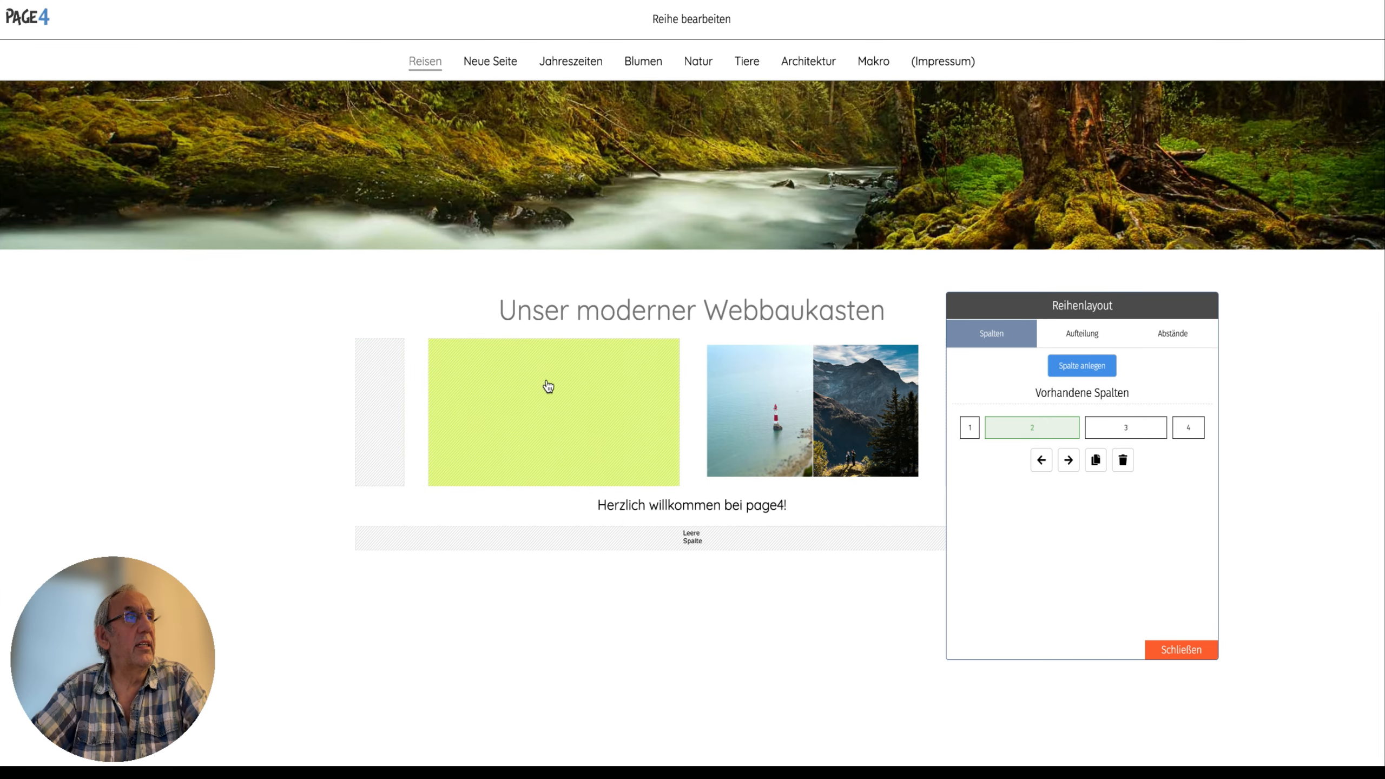
left_click(1122, 460)
left_click(740, 448)
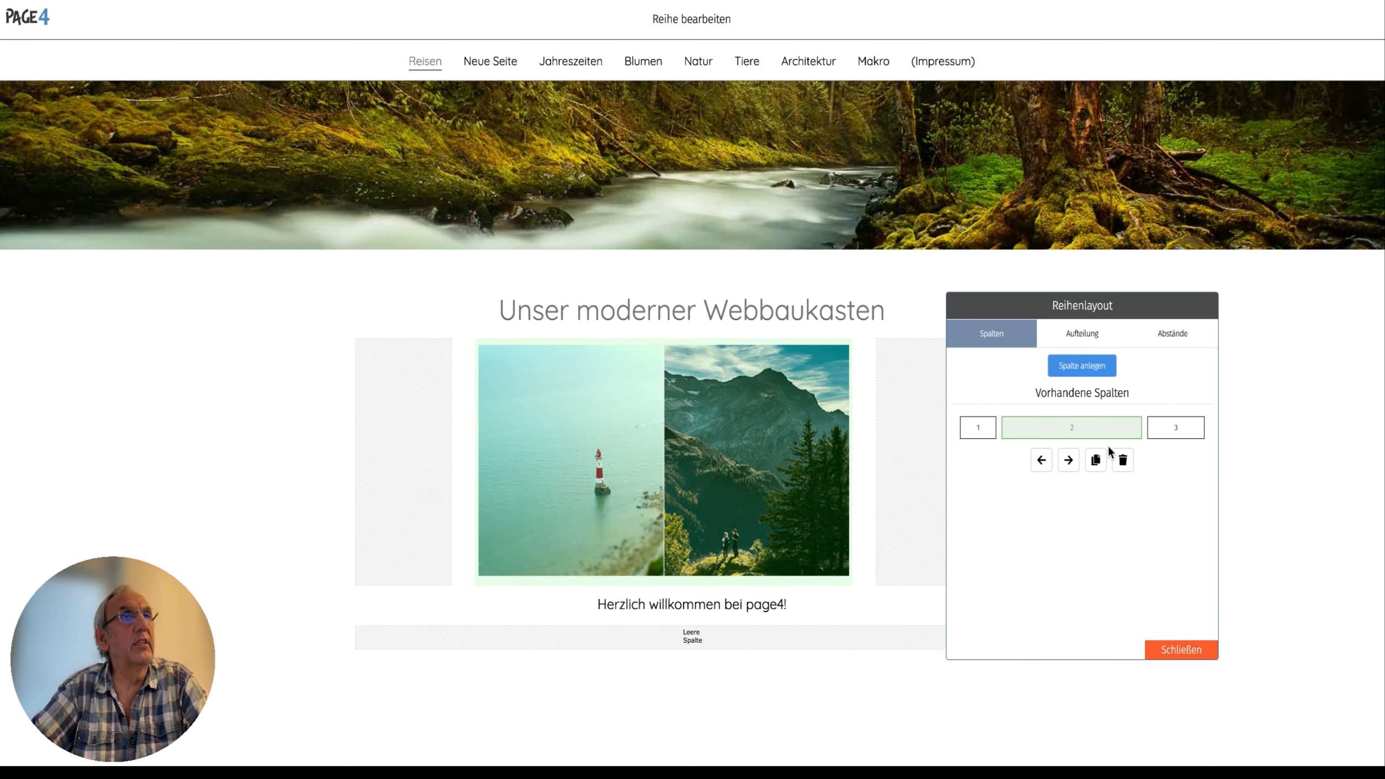
left_click(1096, 461)
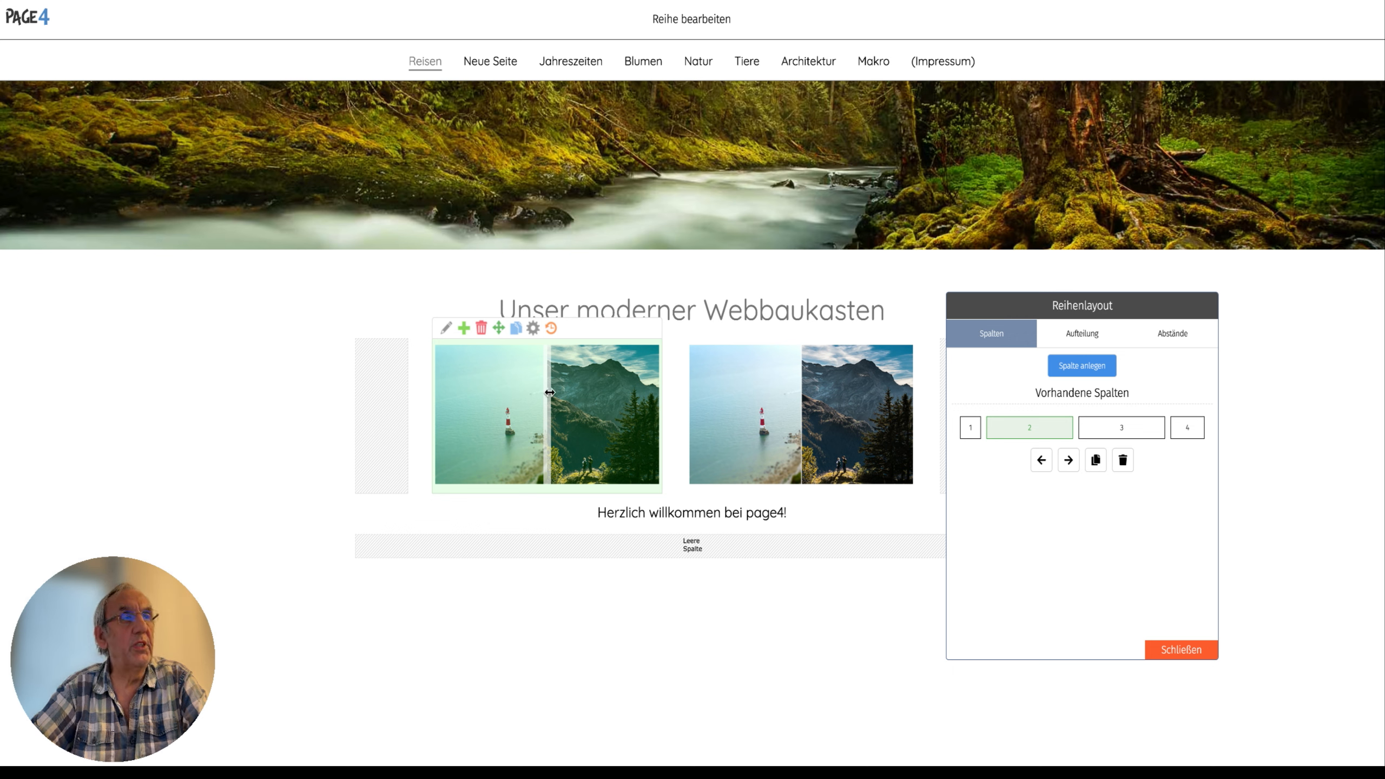
left_click(1181, 650)
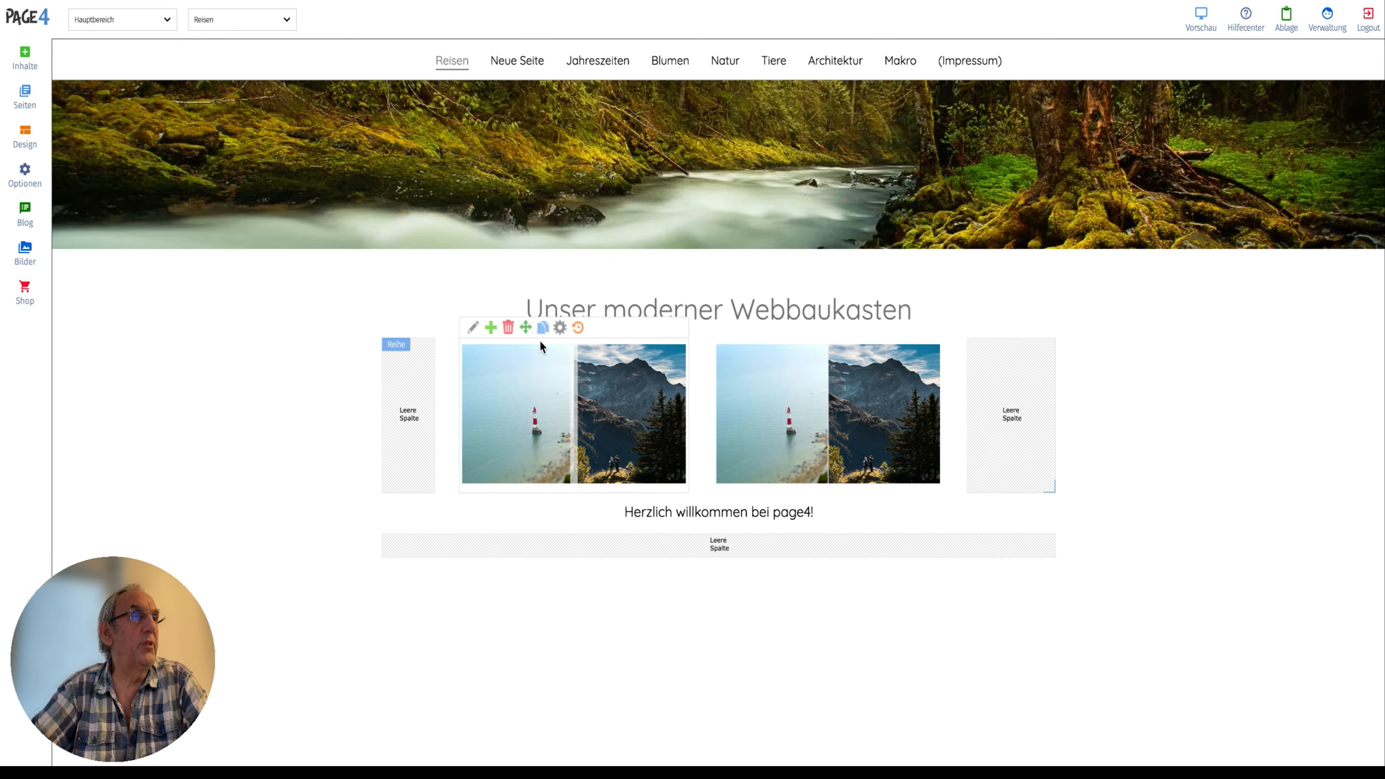
Copy the image comparison from the second column into the row's empty fourth column.
left_click_drag(542, 329, 973, 487)
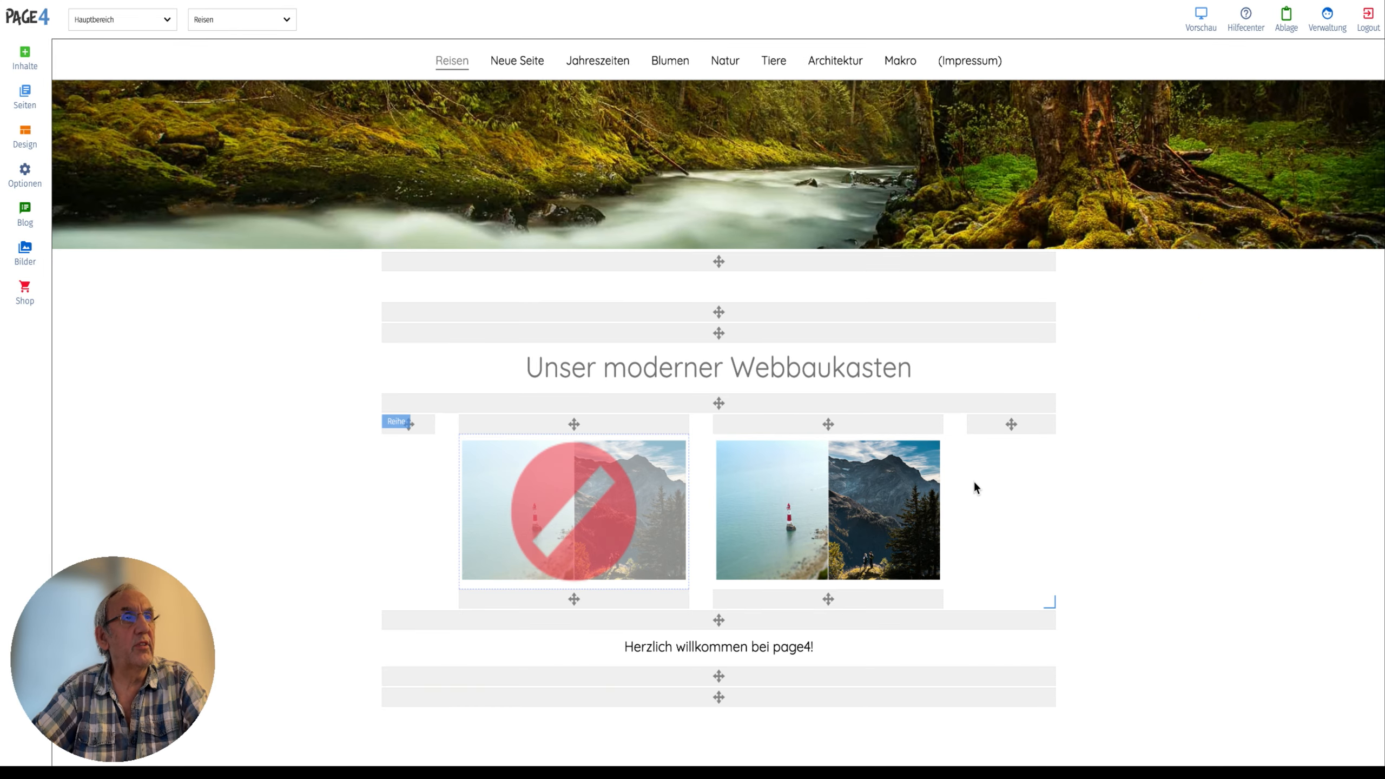
mouse_move(1014, 439)
left_mouse_down()
mouse_move(1021, 407)
mouse_move(1021, 431)
left_mouse_up()
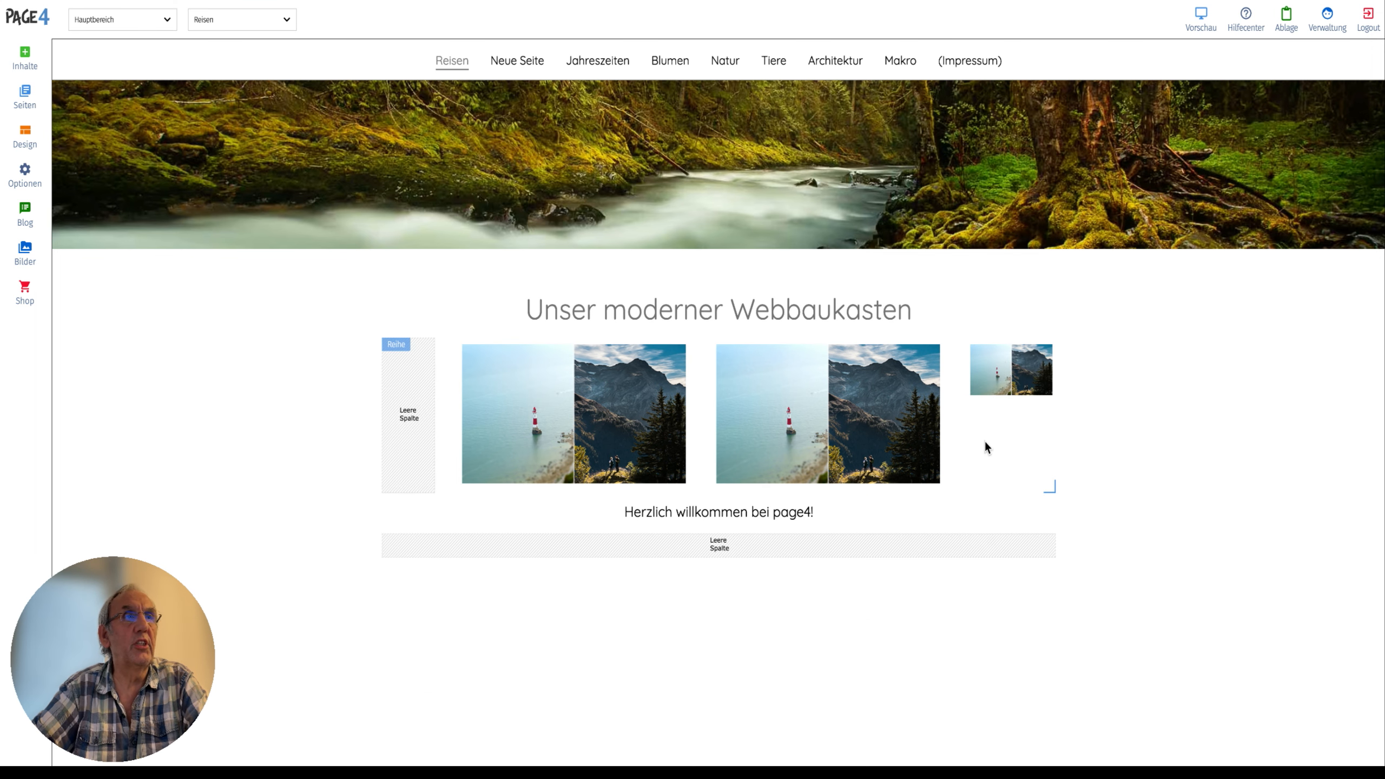